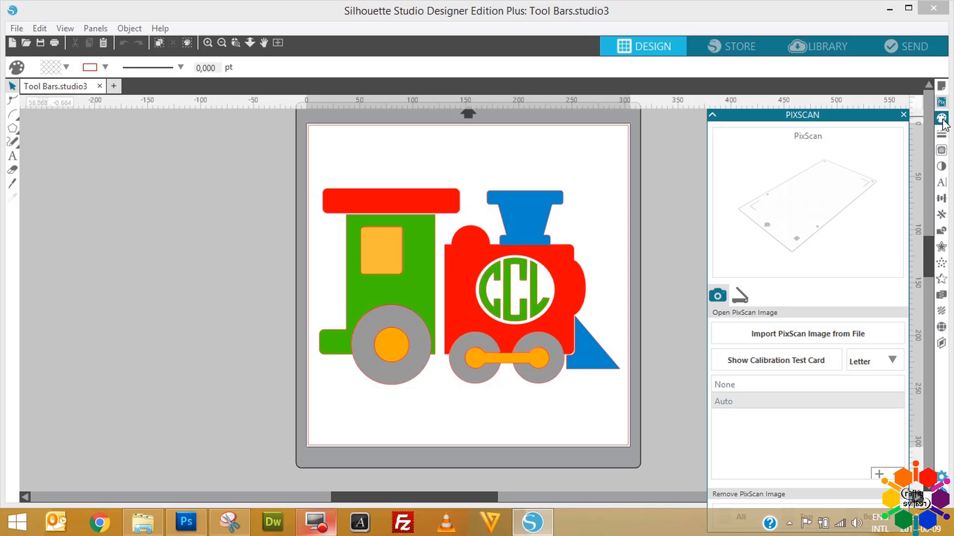
Review the Fill, Line Style, Trace, Image Effects, Text Style, Transform and Replicate options one after another
click(942, 134)
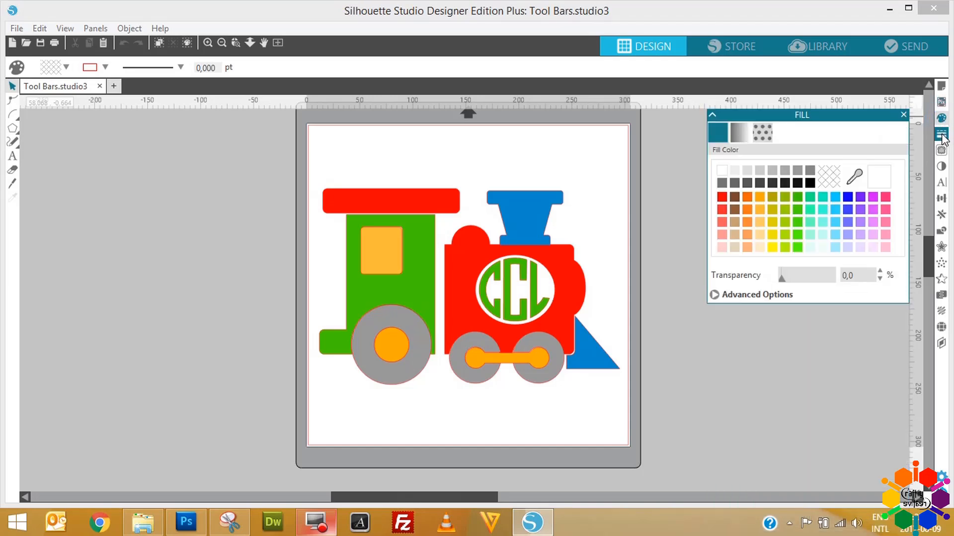
click(941, 138)
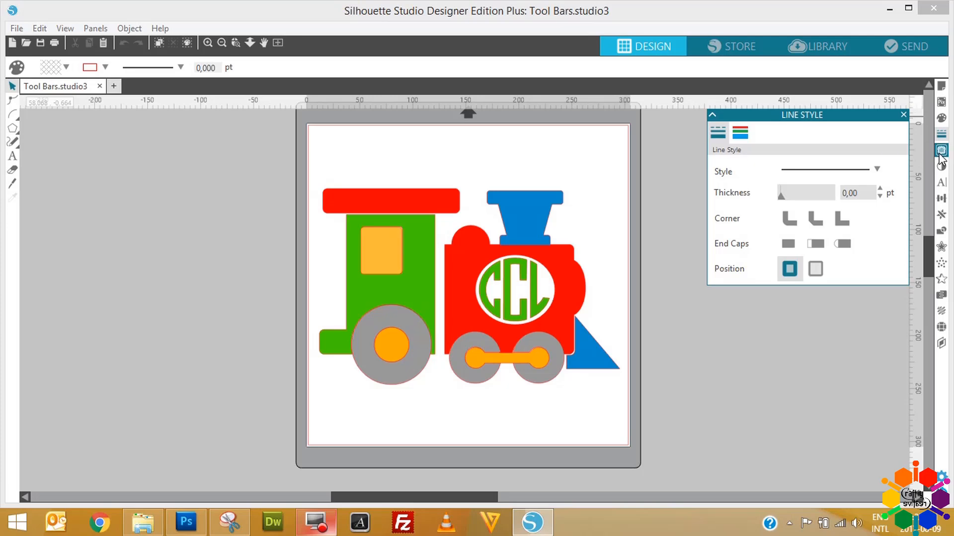
click(943, 152)
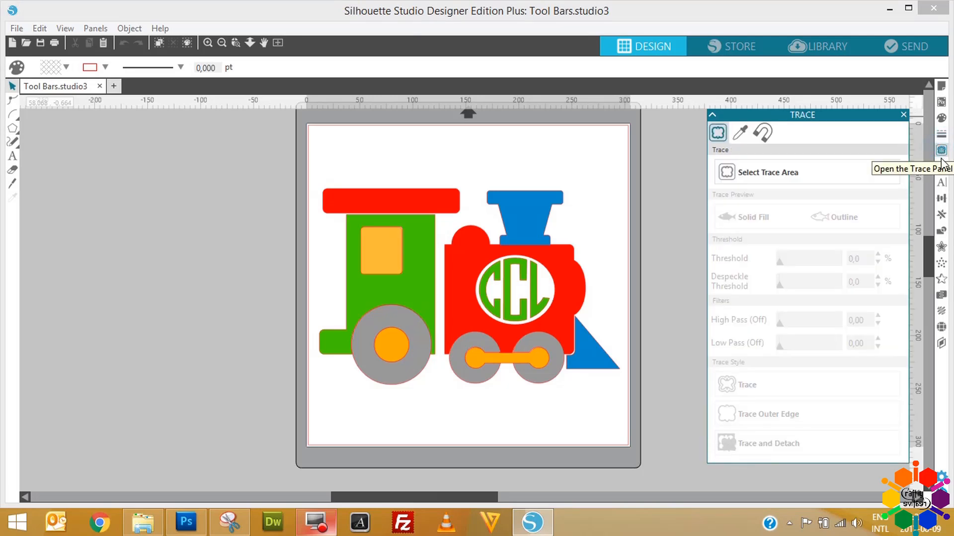
click(942, 167)
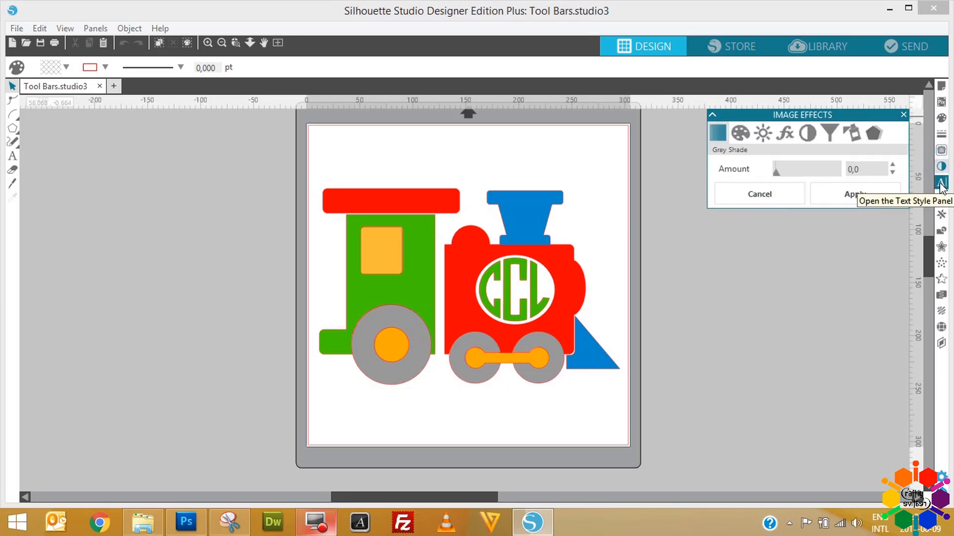
click(941, 185)
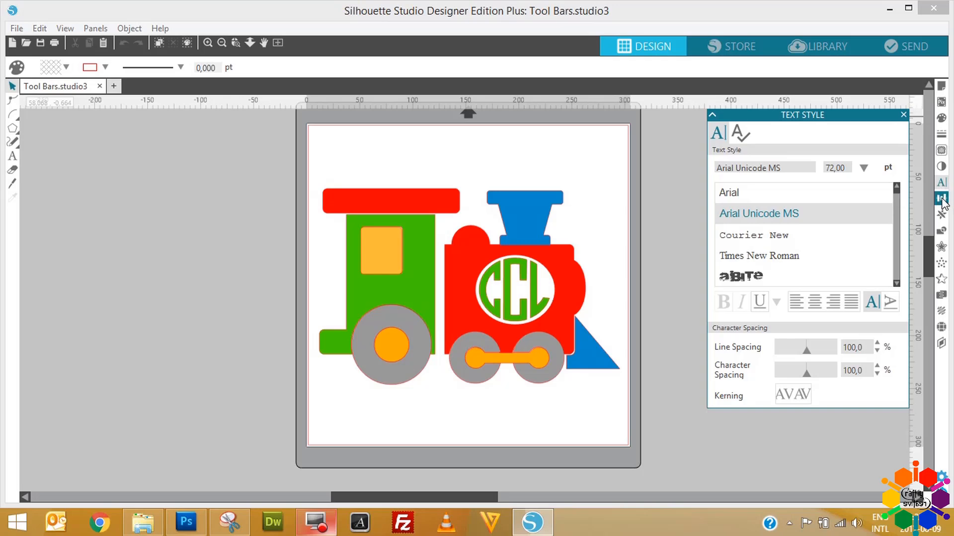
click(941, 199)
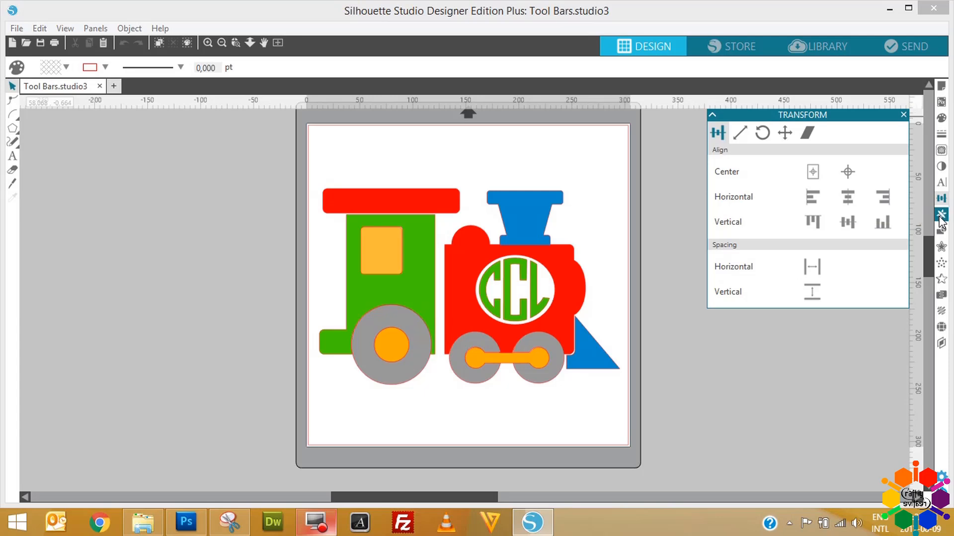
click(941, 216)
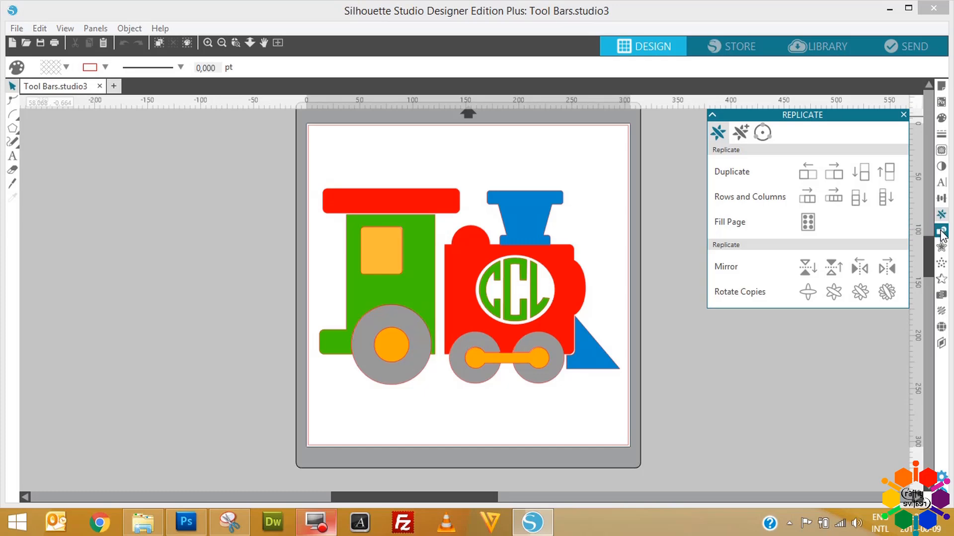
Review the Modify, Offset, Stipple, Emboss, Nesting, Sketch and Rhinestones options, ending with the last design panel after Rhinestones
click(941, 232)
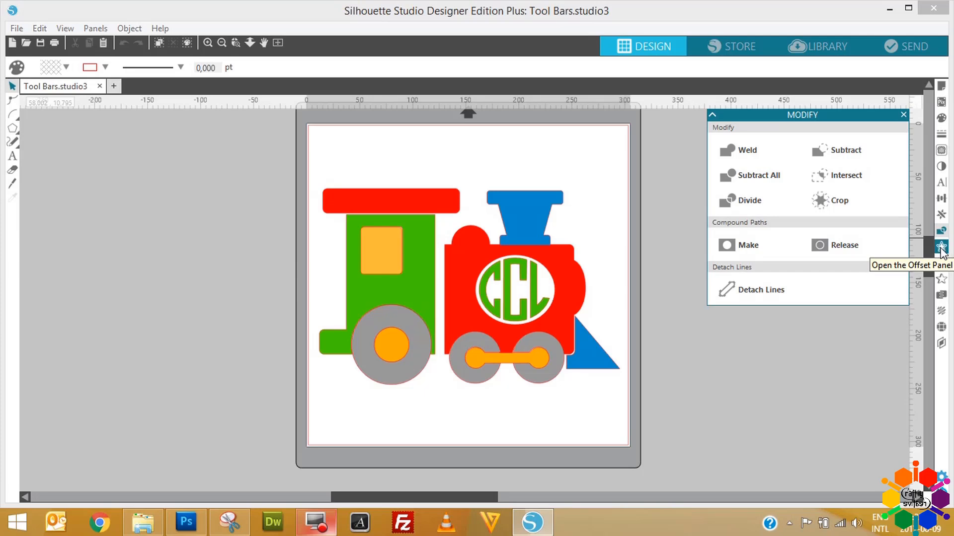
click(941, 249)
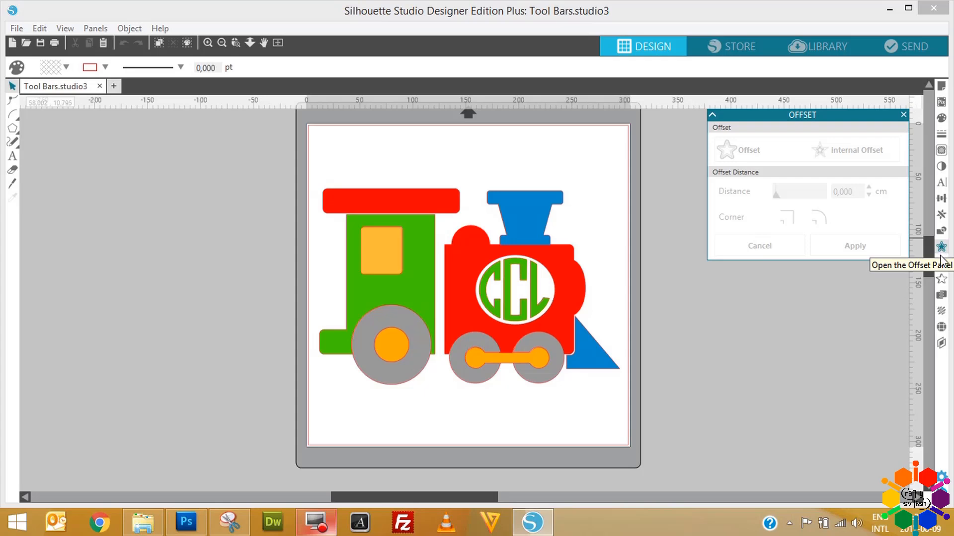
click(941, 264)
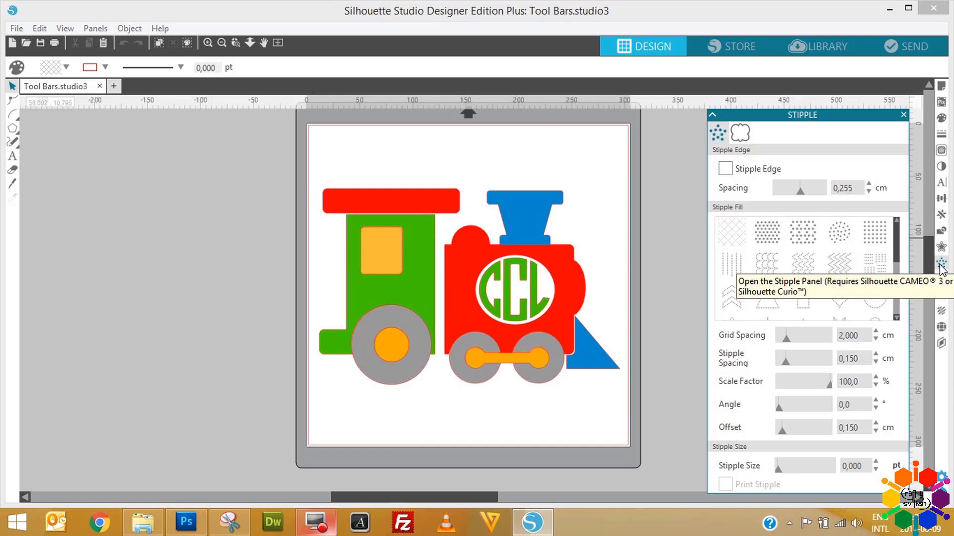
click(941, 280)
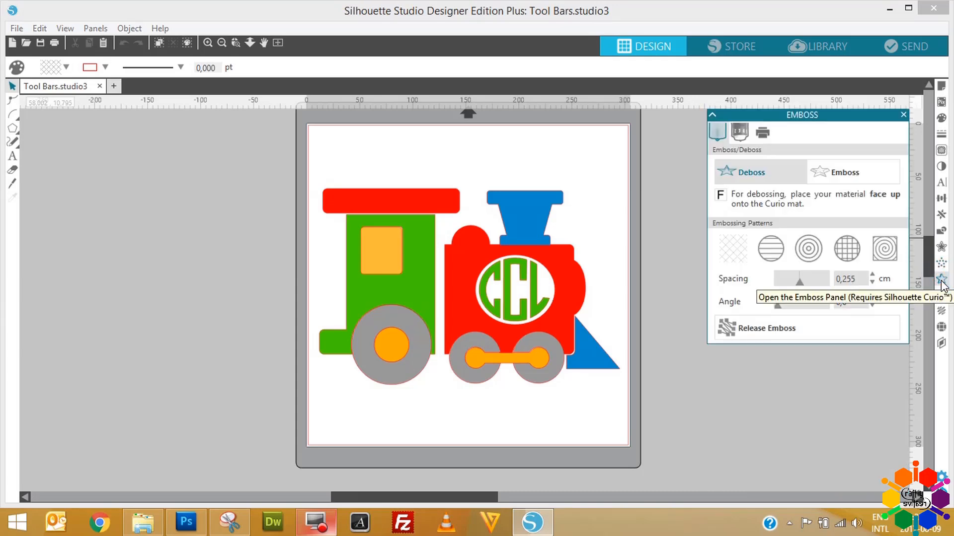
click(941, 296)
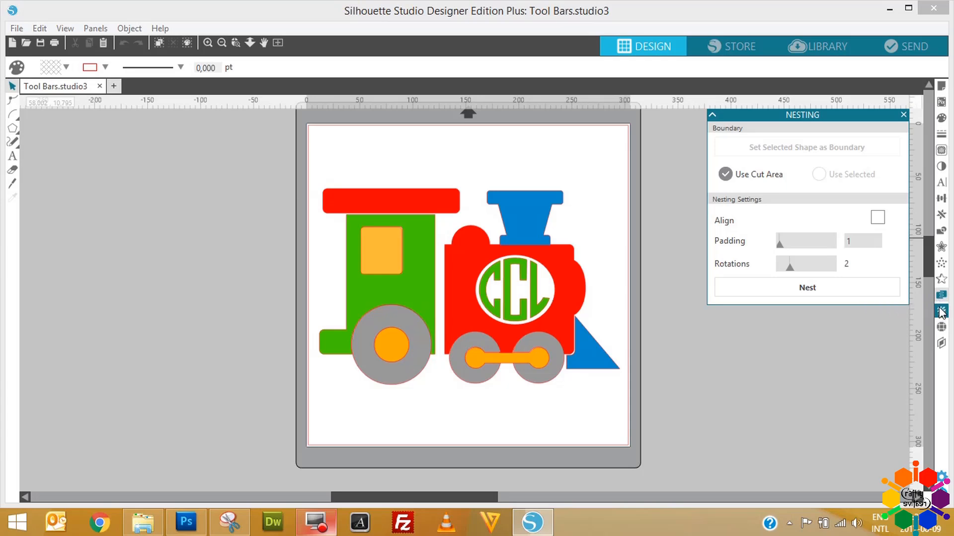
click(941, 313)
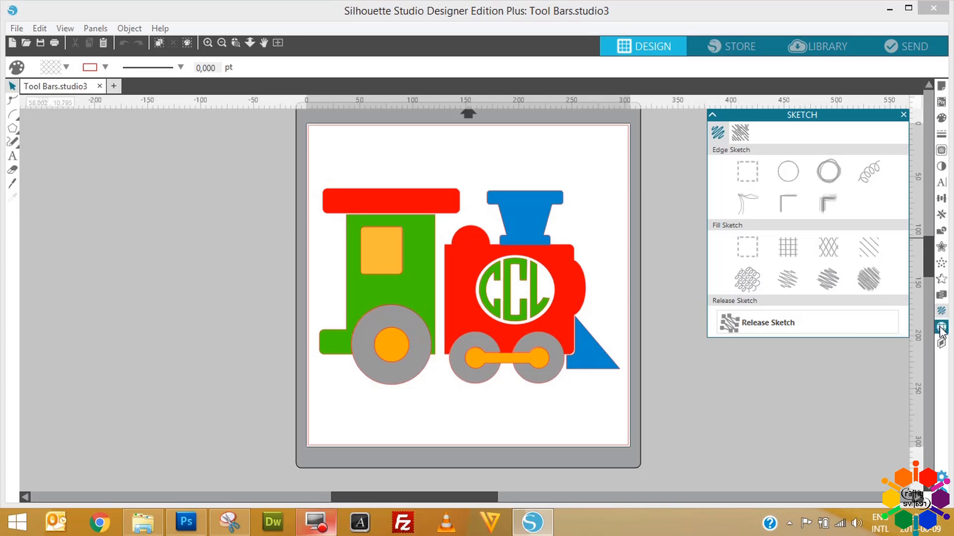
click(941, 329)
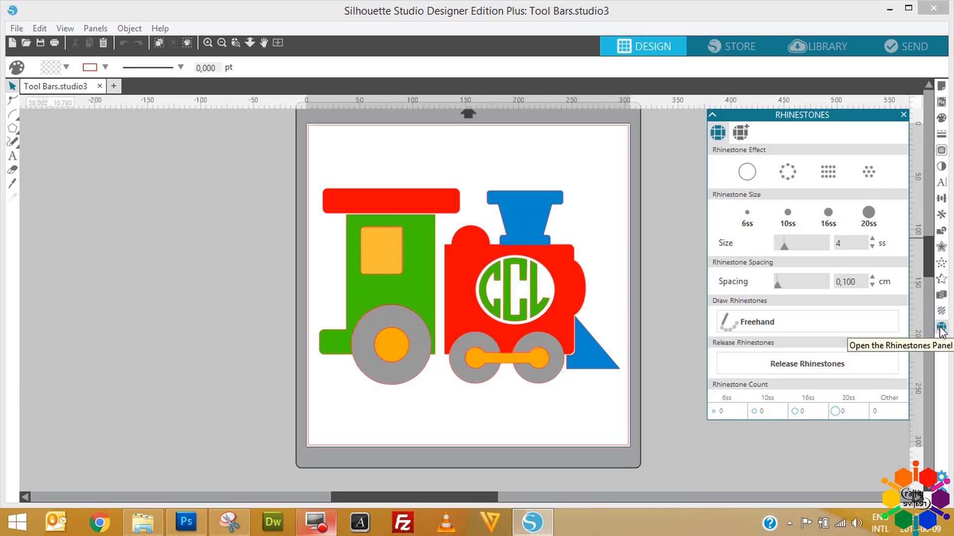
click(942, 344)
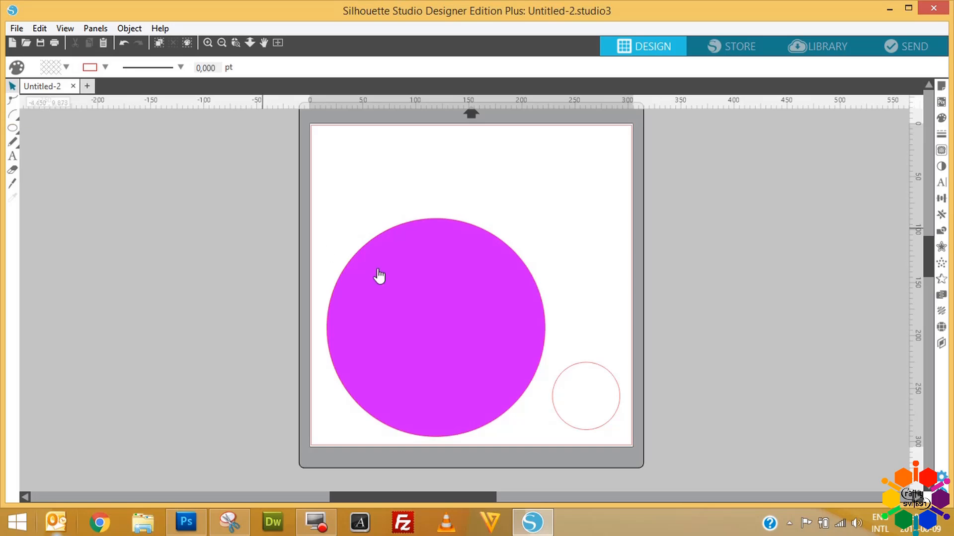
Try reshaping the purple circle by editing its points: pull the top point's curve handle inward and move both side points toward the centre
click(426, 310)
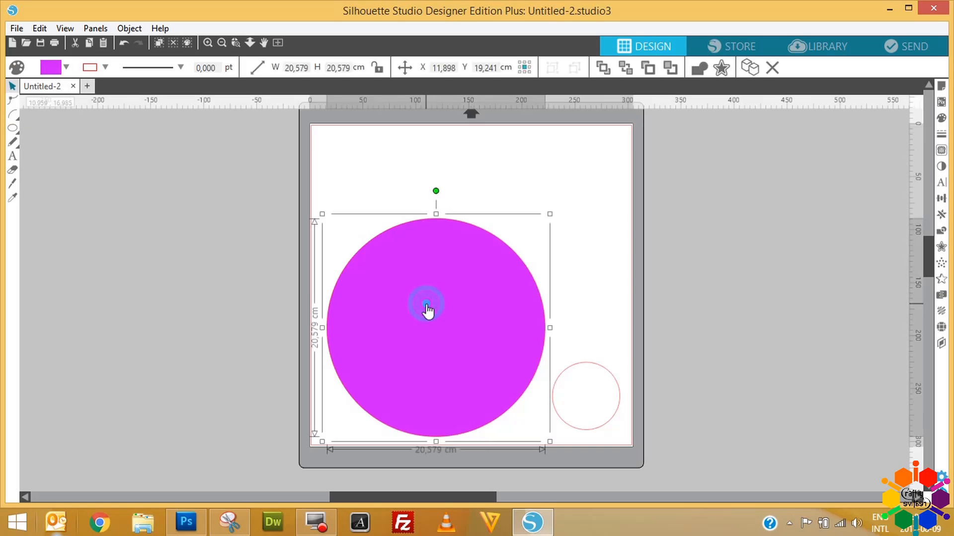
click(12, 99)
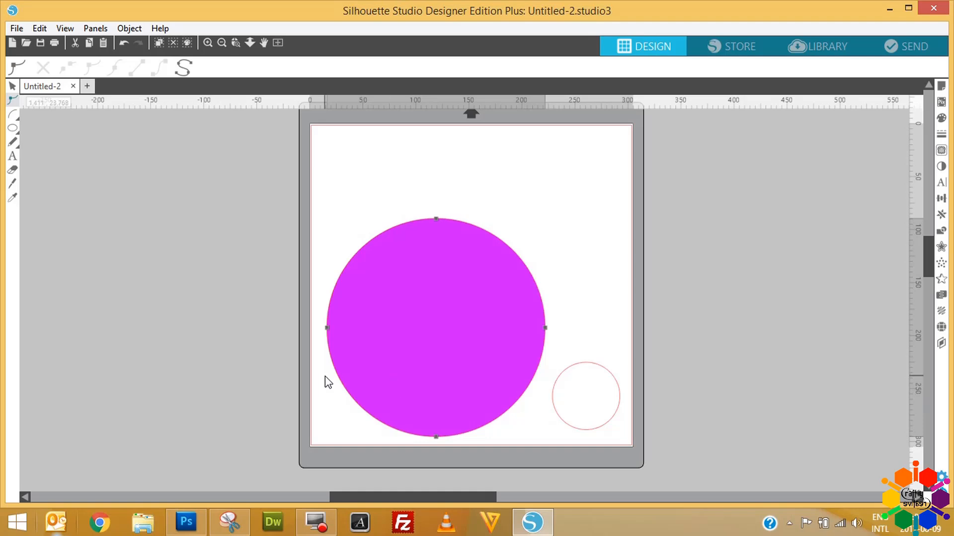
click(437, 219)
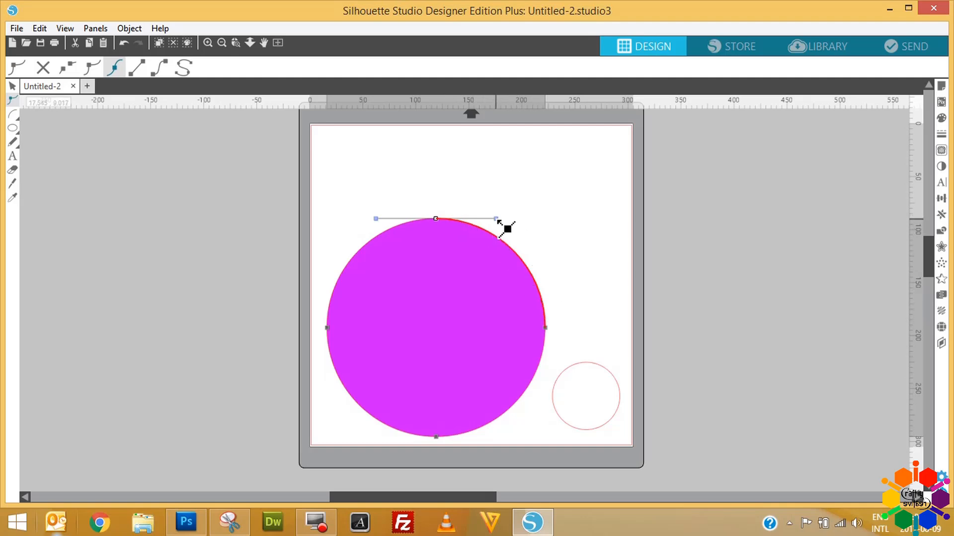
drag(496, 219, 486, 357)
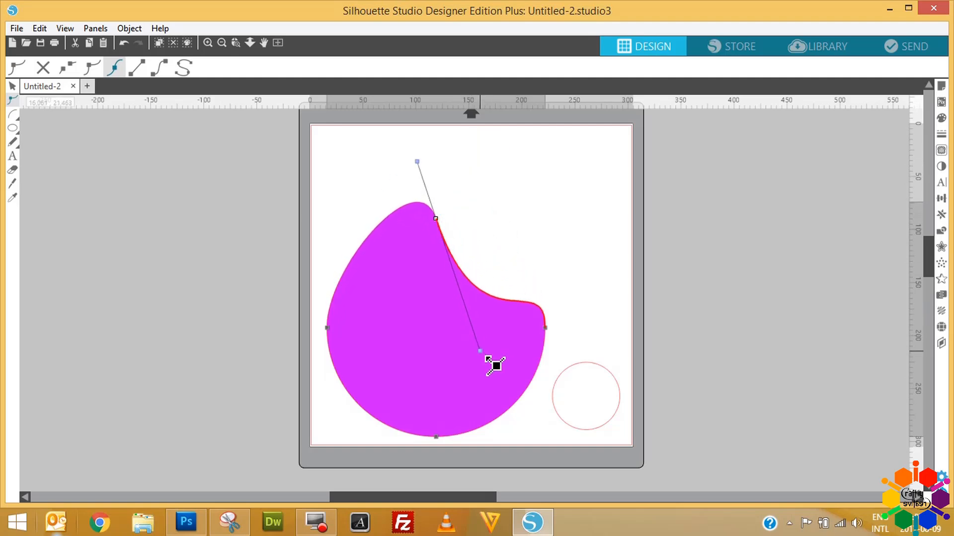
click(327, 327)
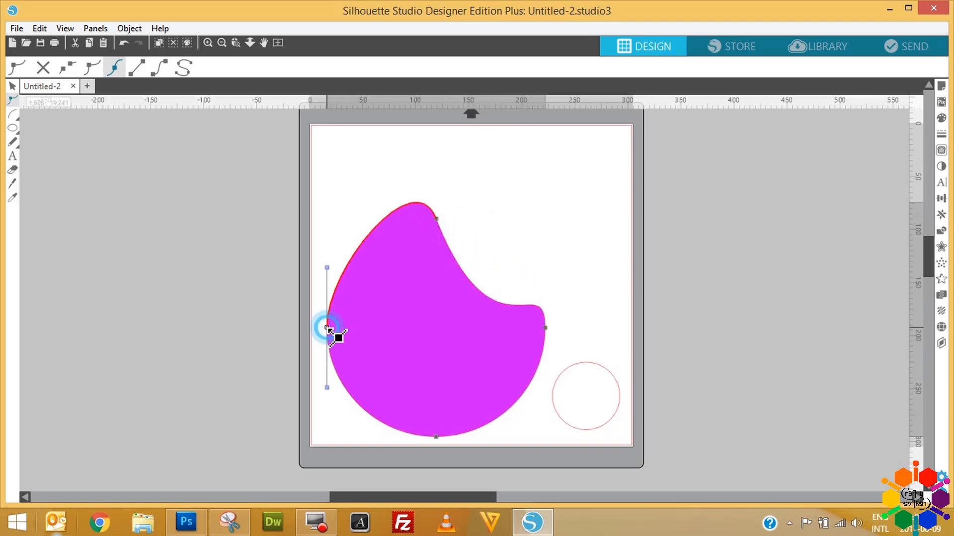
drag(327, 328, 398, 332)
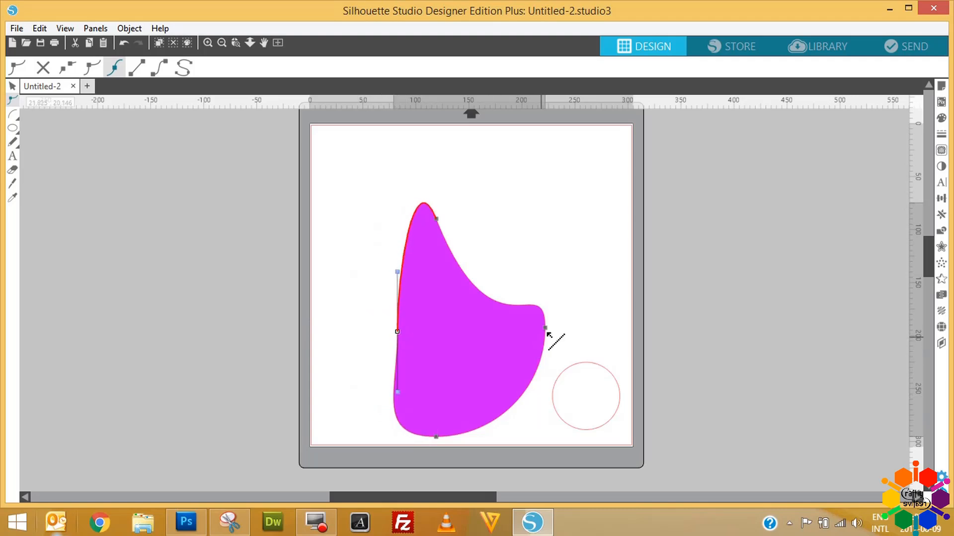
drag(546, 331, 469, 344)
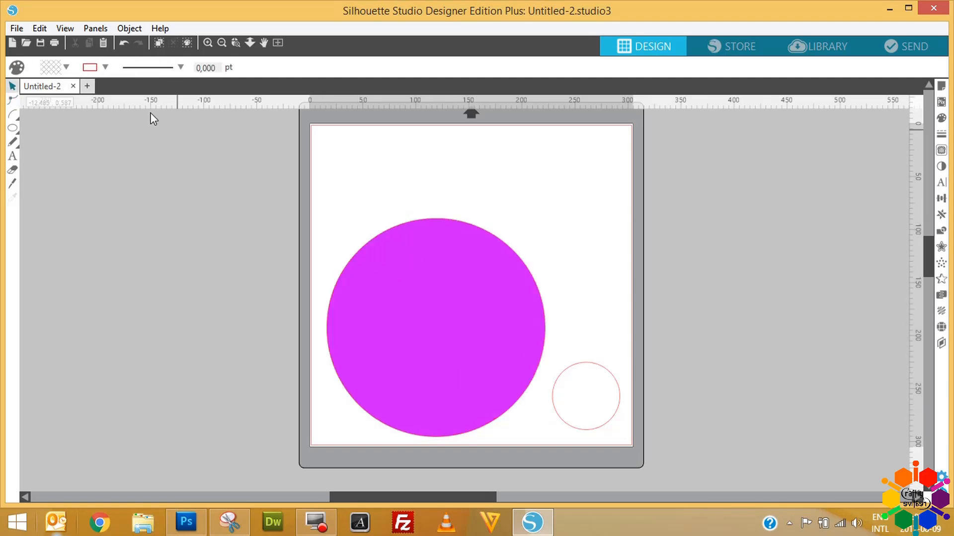
Draw a straight horizontal line near the page's upper edge, spanning most of the page width
mouse_move(12, 115)
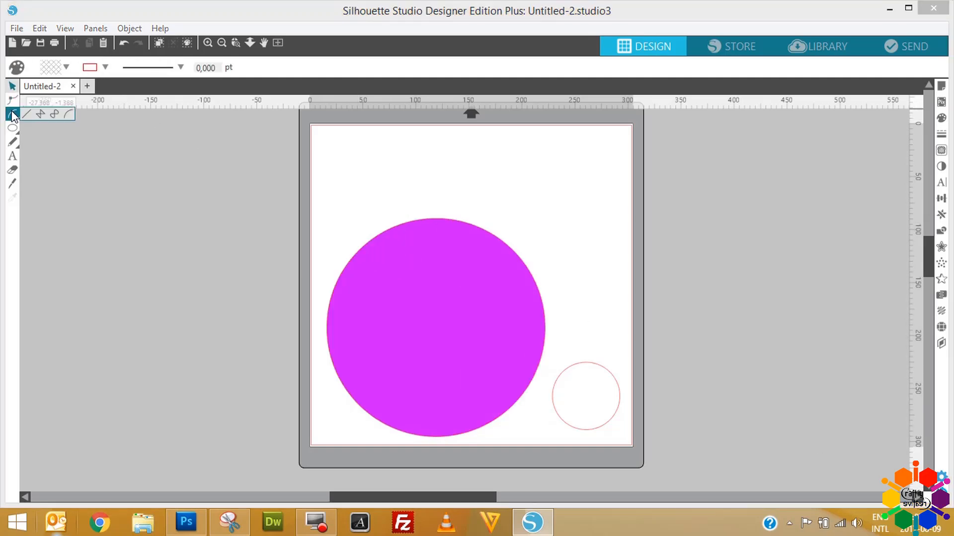
click(29, 114)
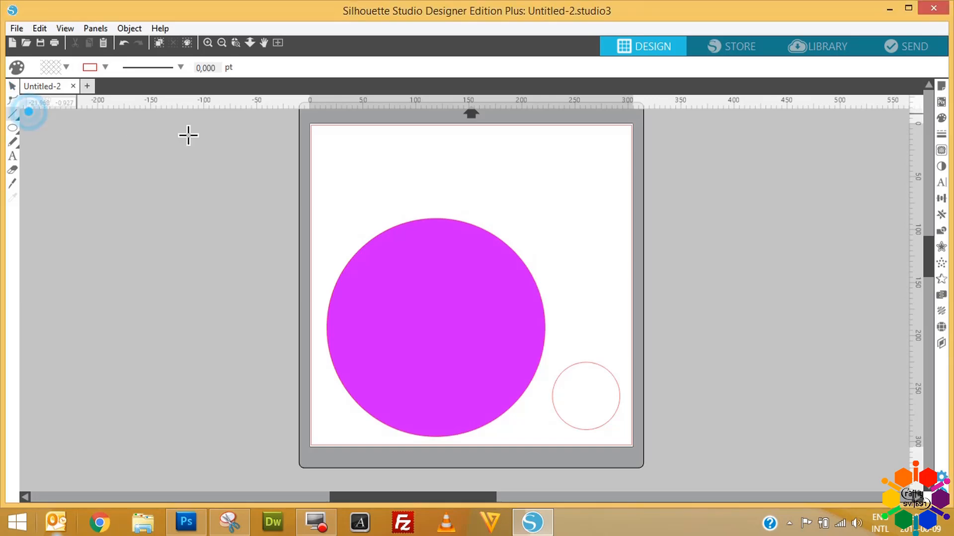
drag(333, 152, 608, 157)
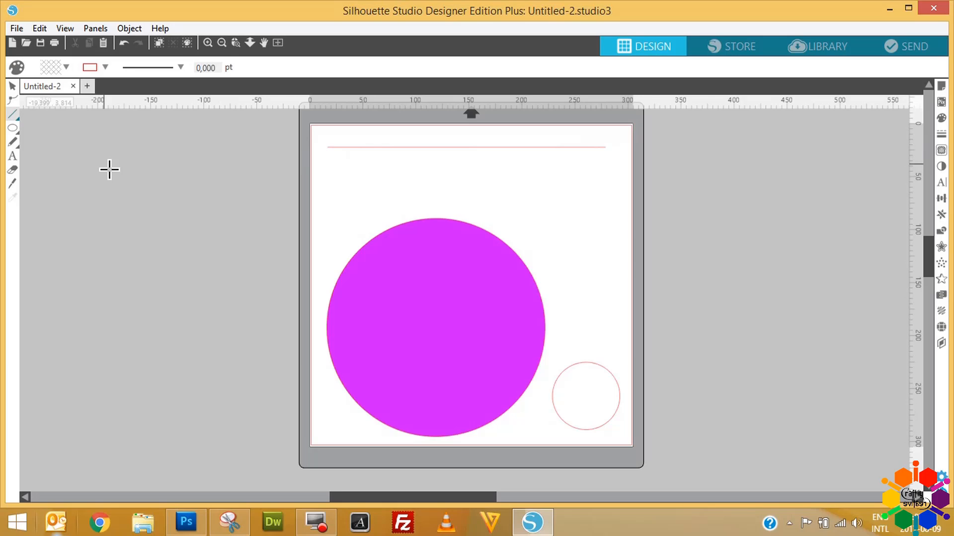
Draw a closed three-point polygon between the horizontal line and the purple circle
click(13, 114)
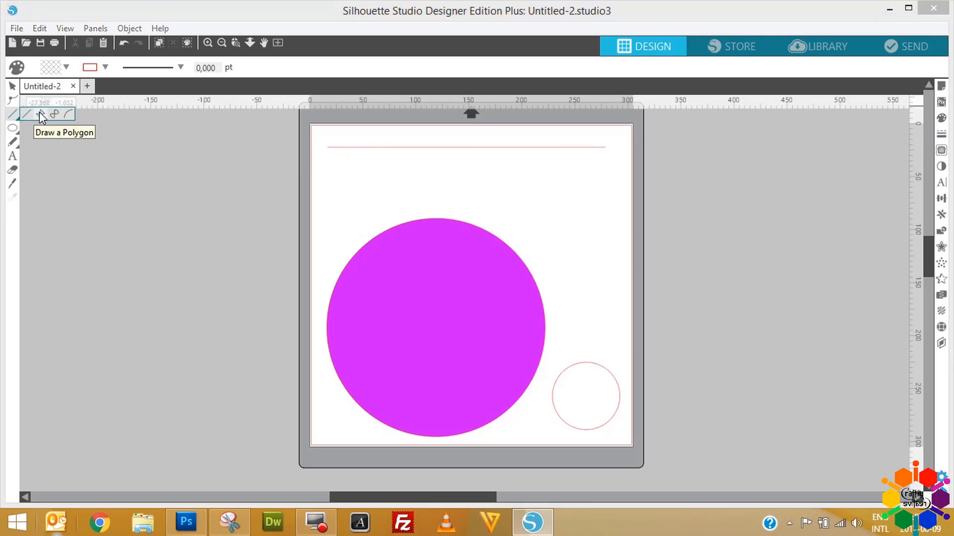
click(42, 115)
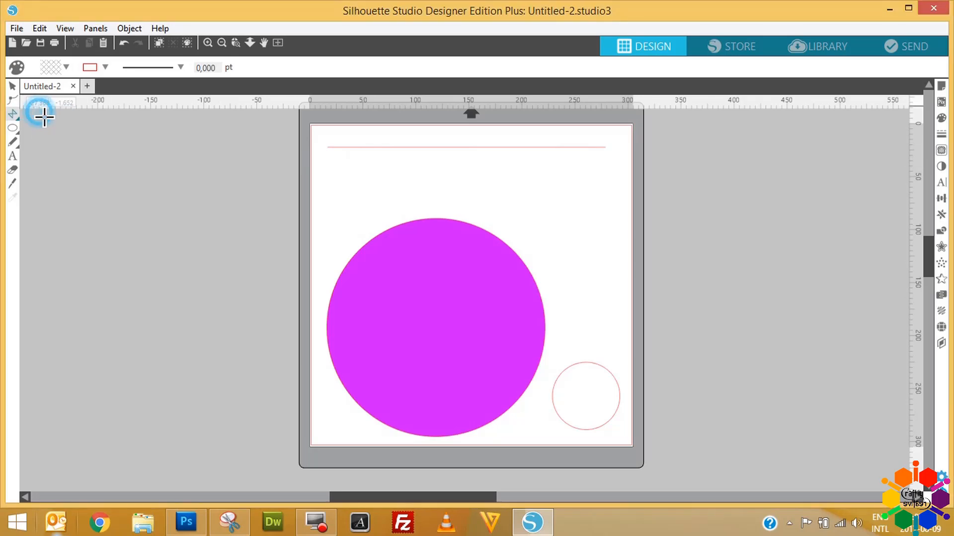
click(356, 164)
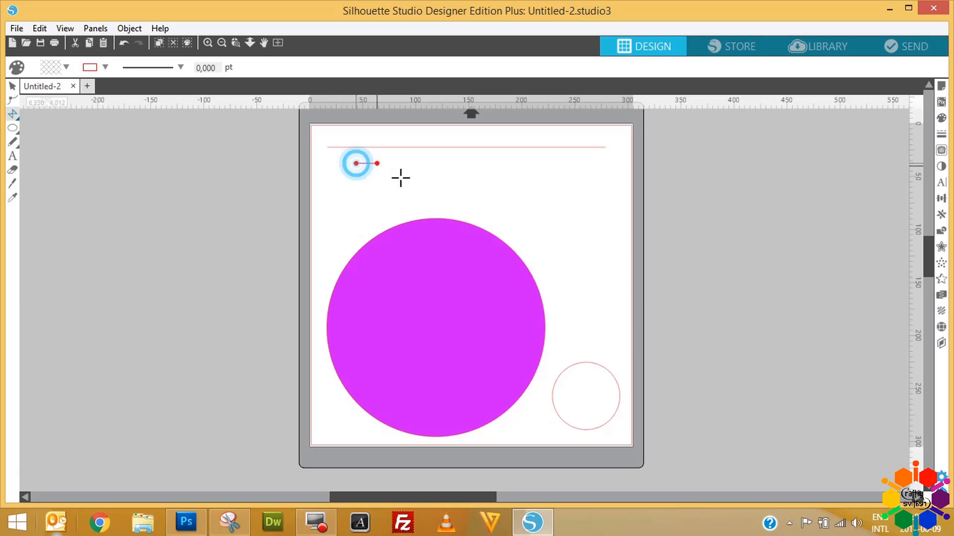
click(505, 207)
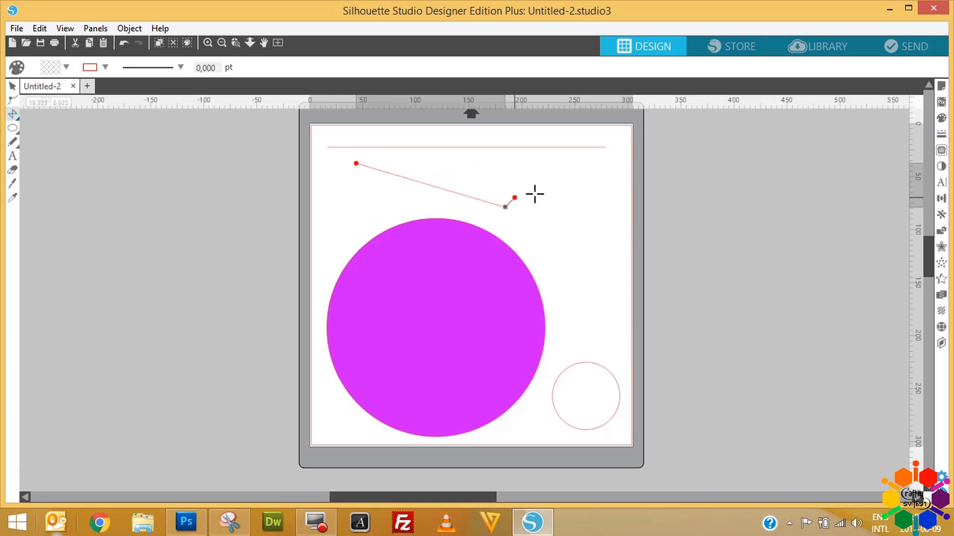
click(541, 159)
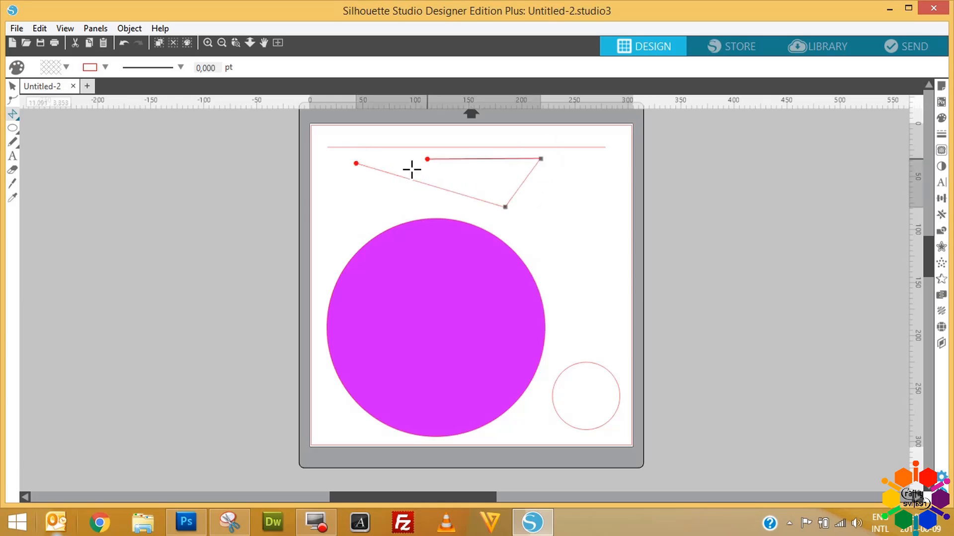
click(356, 164)
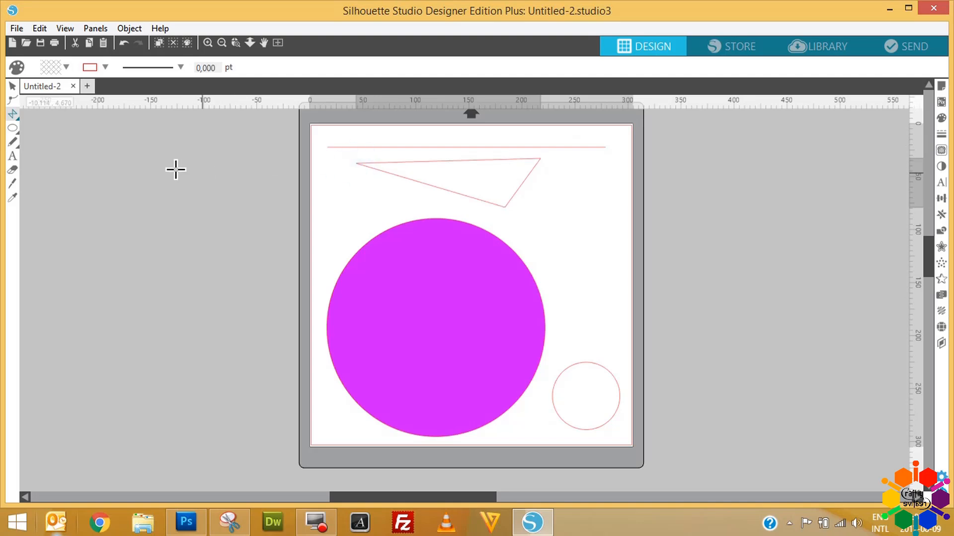
Draw an open, winding curve shape through several points between the polygon and the small circle, extending past the page's edge
mouse_move(13, 119)
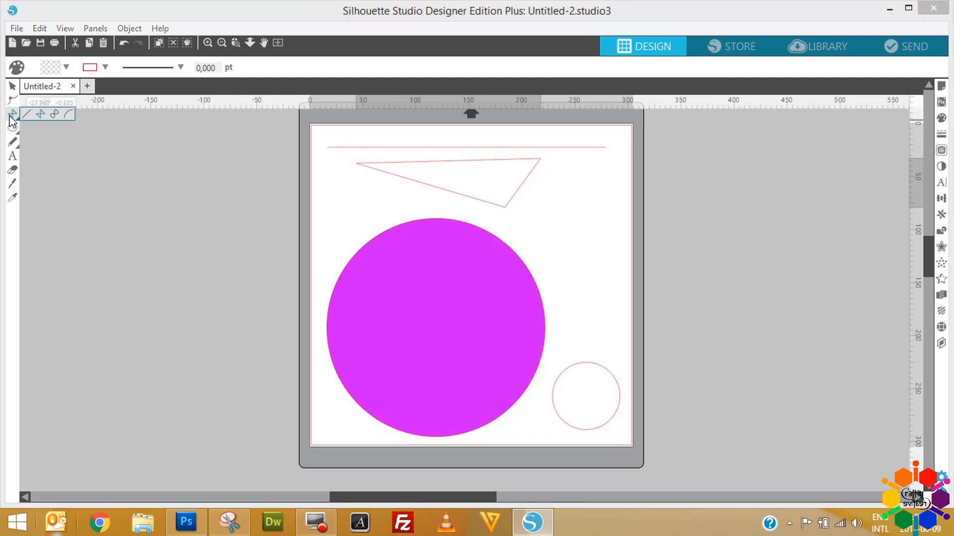
click(55, 115)
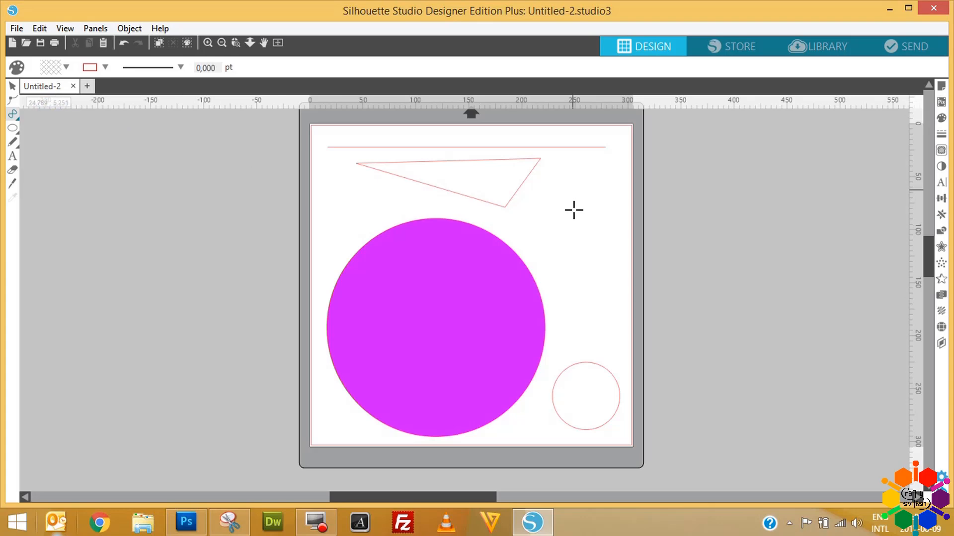
click(557, 191)
click(598, 265)
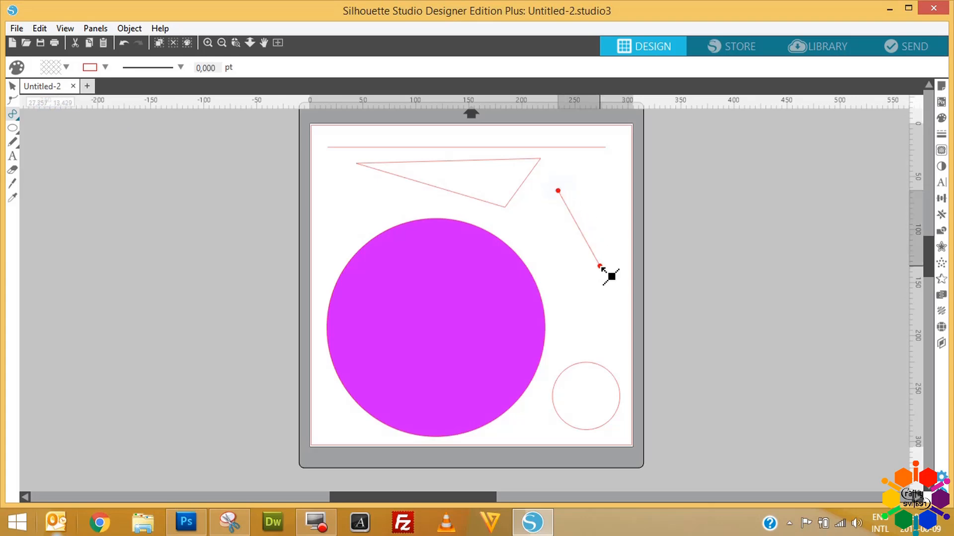
click(552, 259)
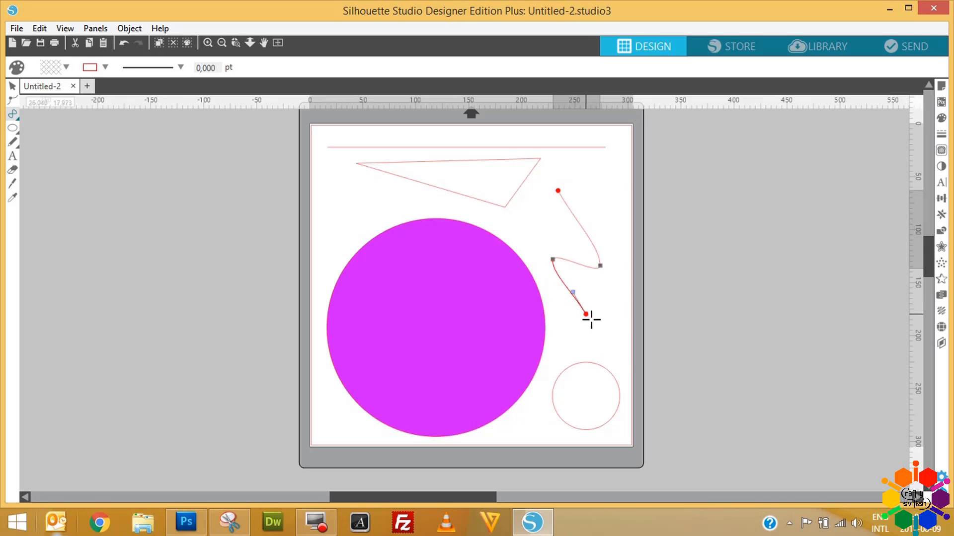
click(586, 314)
drag(619, 283, 630, 269)
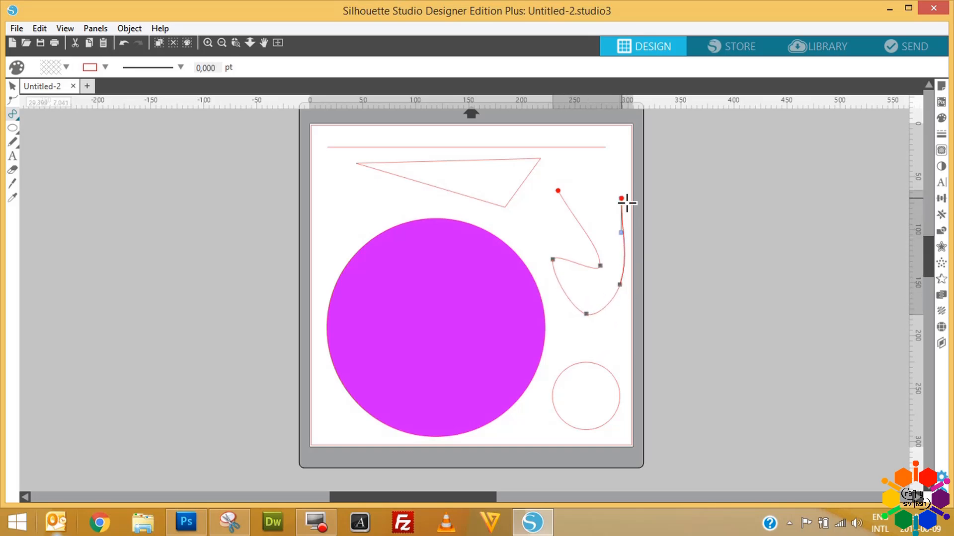
click(621, 197)
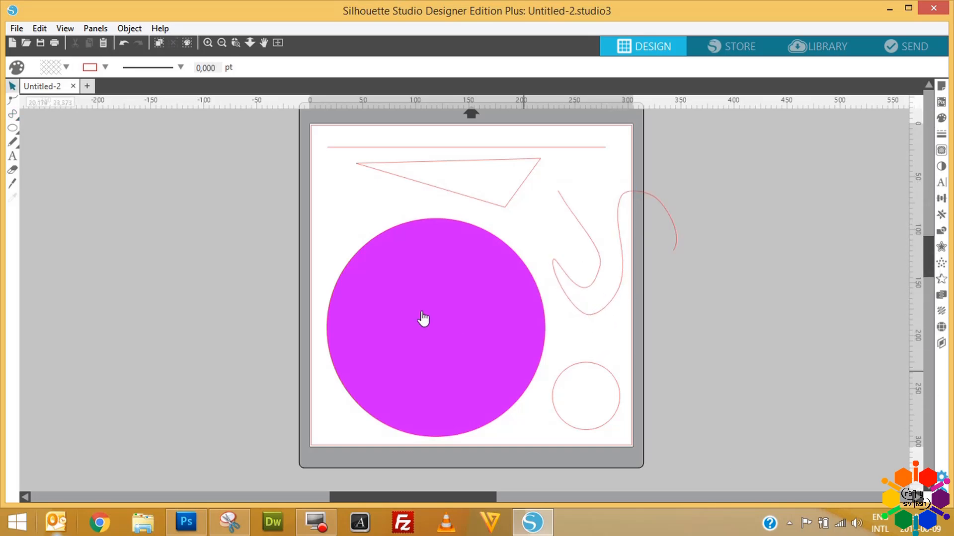
Draw an arc with a radius of about 12.8 cm and an angle of about 68° across the purple circle
click(14, 114)
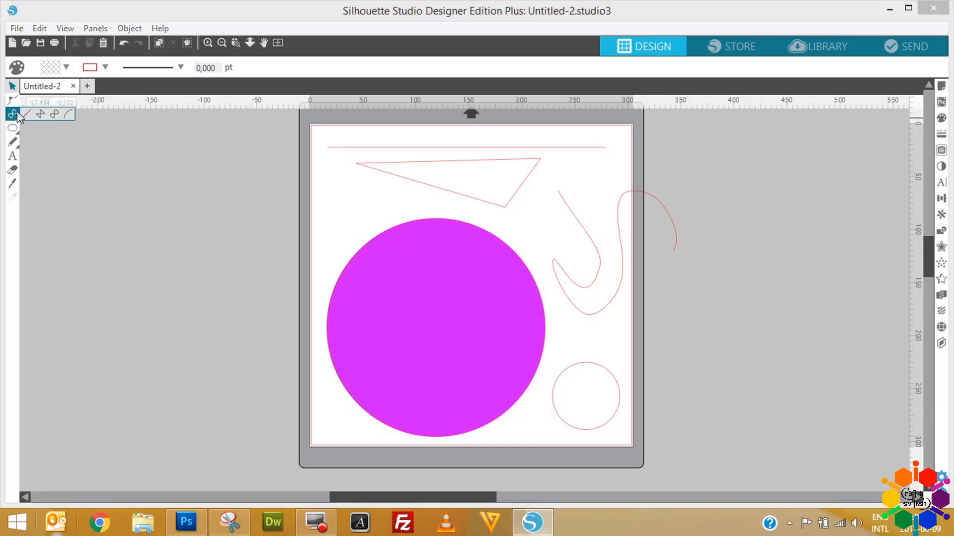
click(70, 114)
click(333, 178)
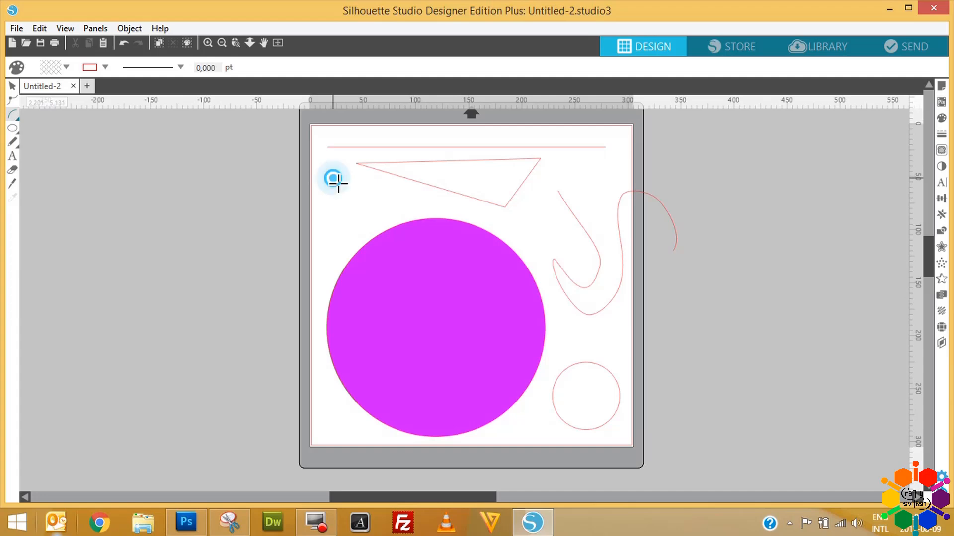
click(325, 313)
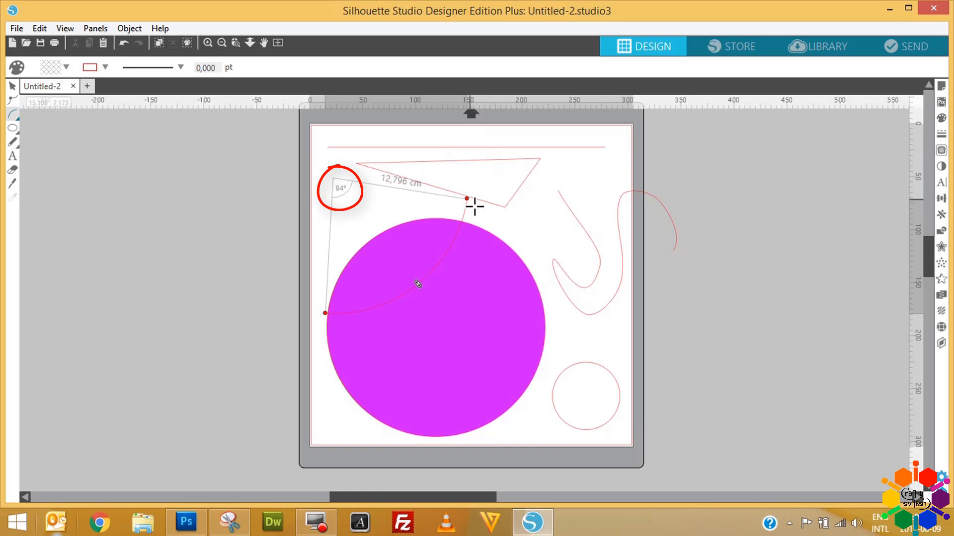
click(458, 240)
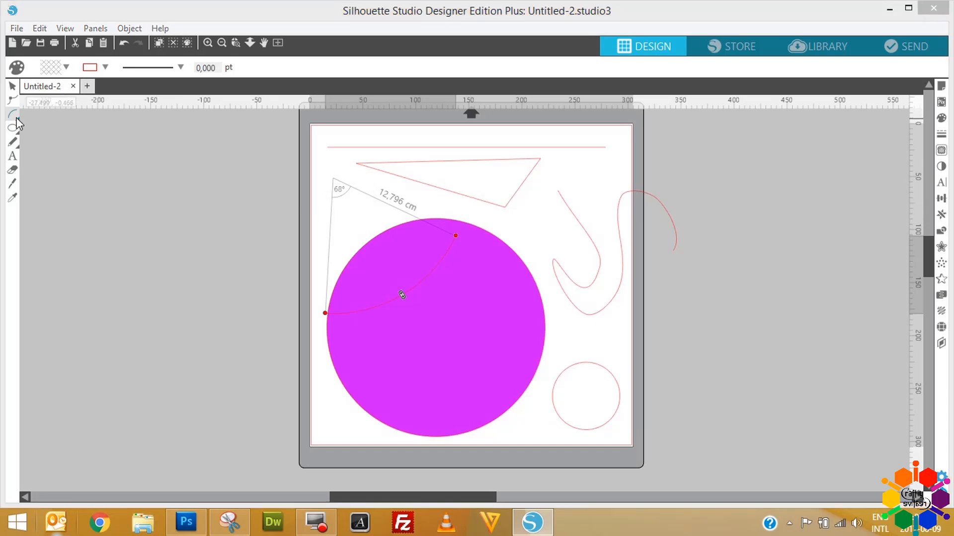
Draw a rectangle above the purple circle and a wider rounded rectangle beside it
mouse_move(14, 119)
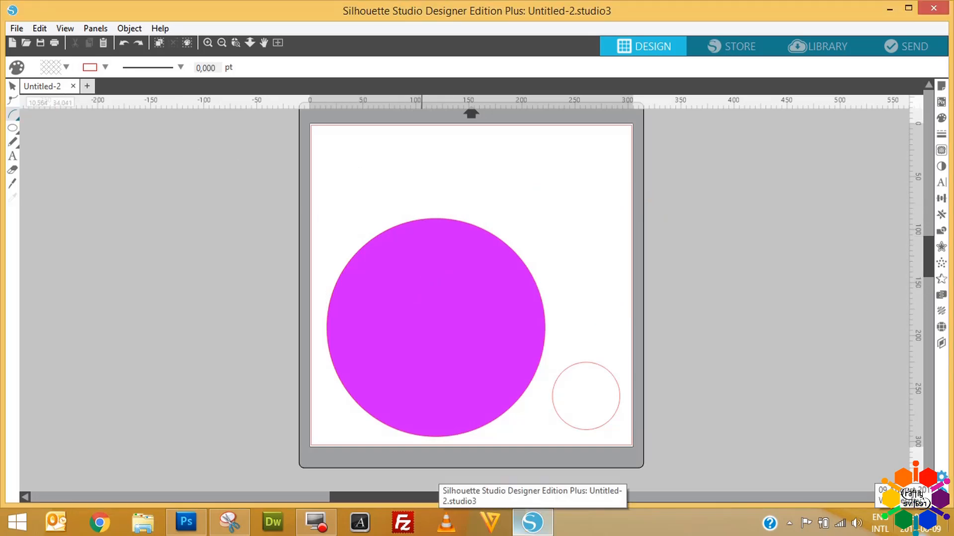
mouse_move(16, 132)
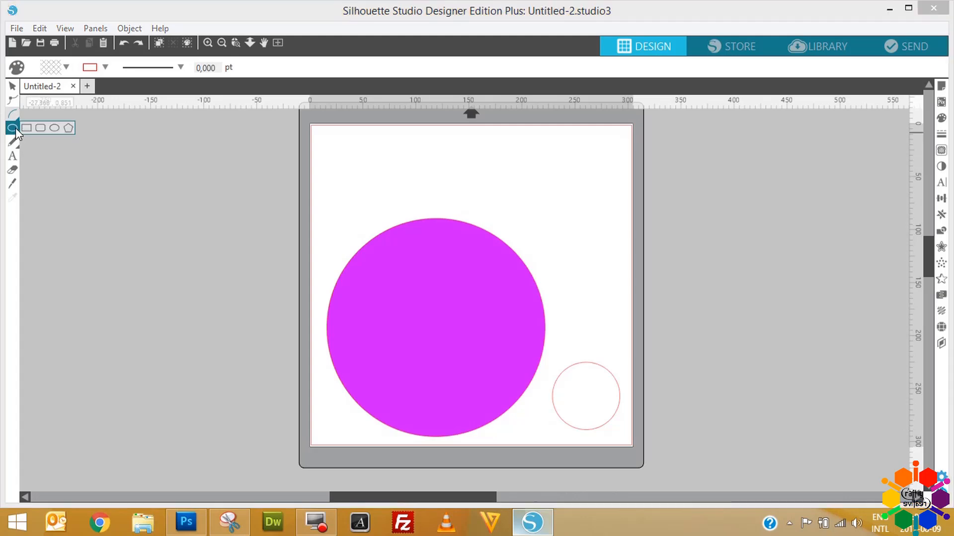
click(26, 128)
drag(334, 146, 409, 194)
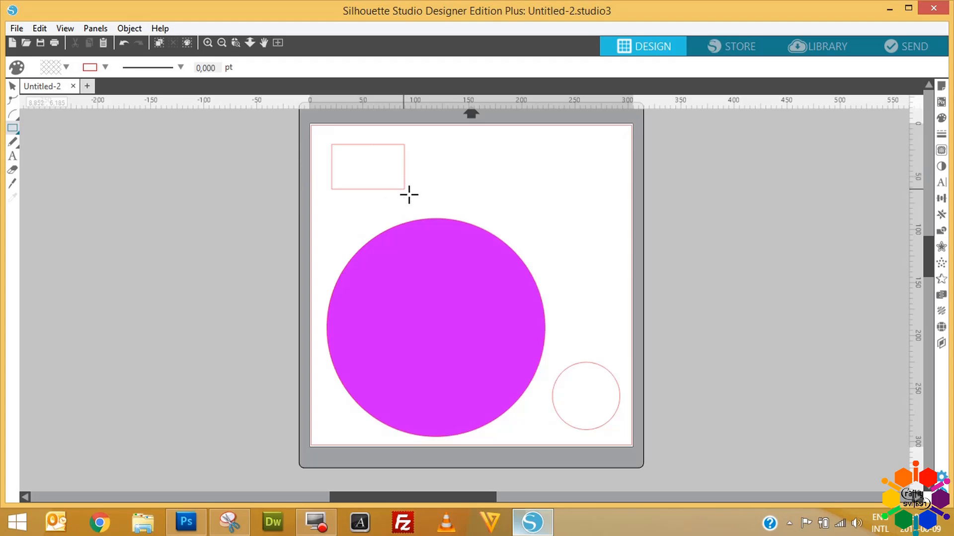
mouse_move(11, 135)
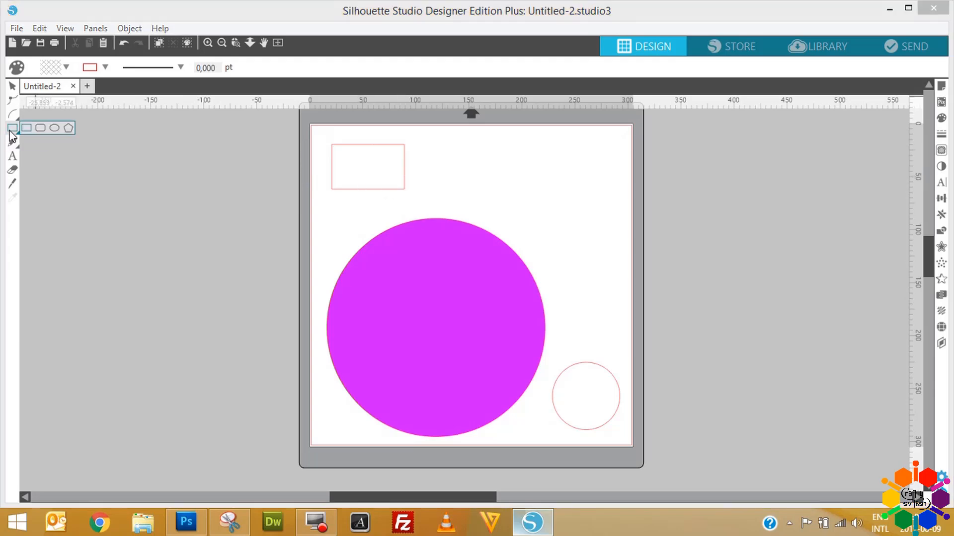
click(44, 128)
drag(426, 141, 564, 193)
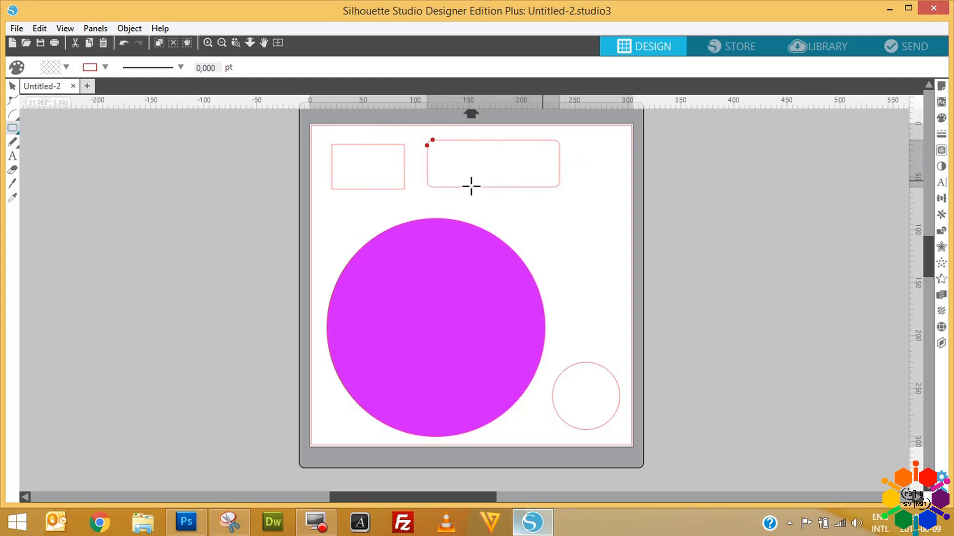
Draw a wide ellipse that starts near the page's edge and extends mostly outside the page
mouse_move(14, 132)
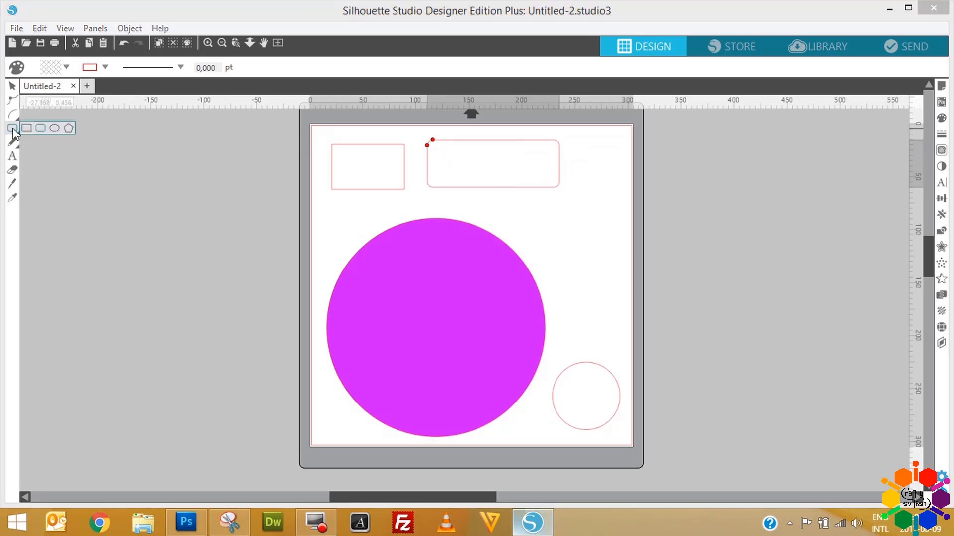
click(53, 128)
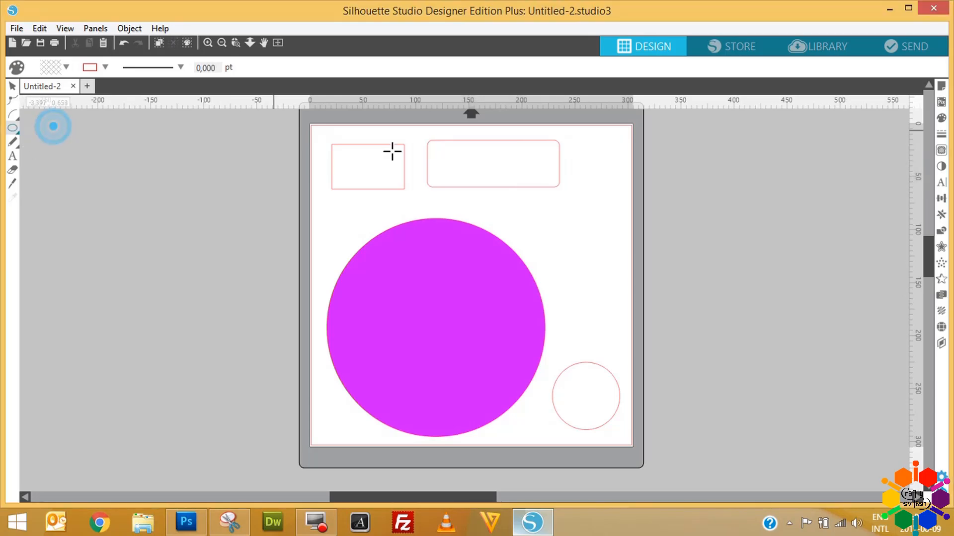
drag(611, 194, 760, 265)
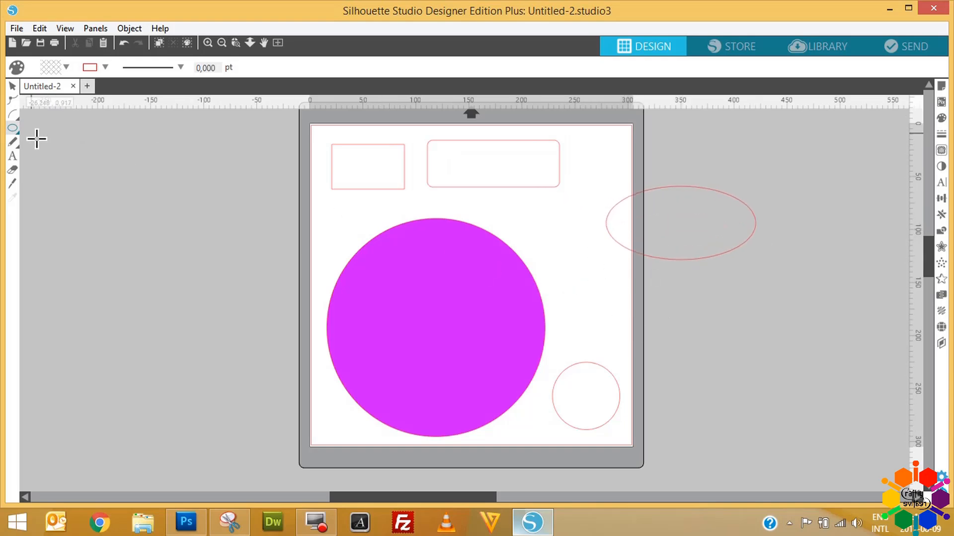
Draw a regular pentagon about 8.9 cm wide and move it between the purple circle and the ellipse, above the small circle
click(12, 128)
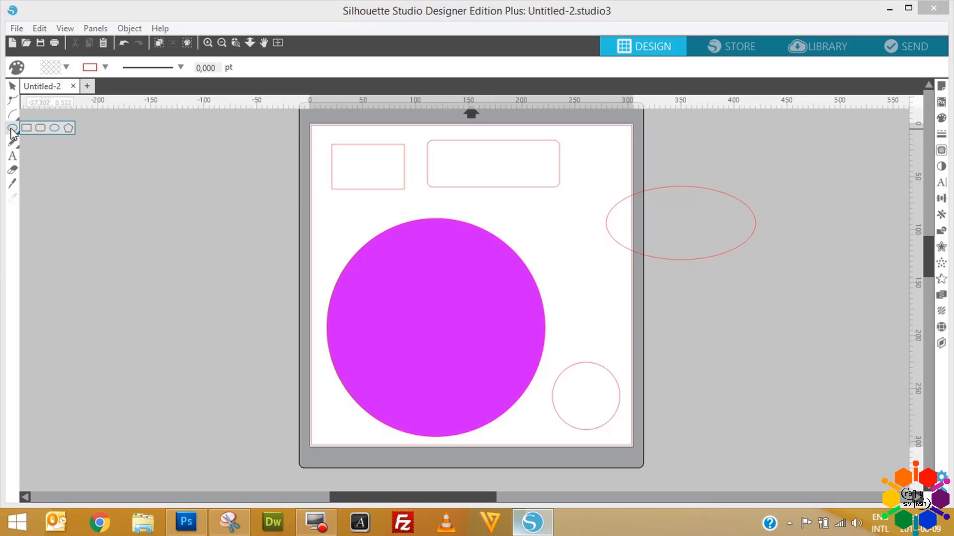
click(68, 128)
drag(547, 216, 591, 251)
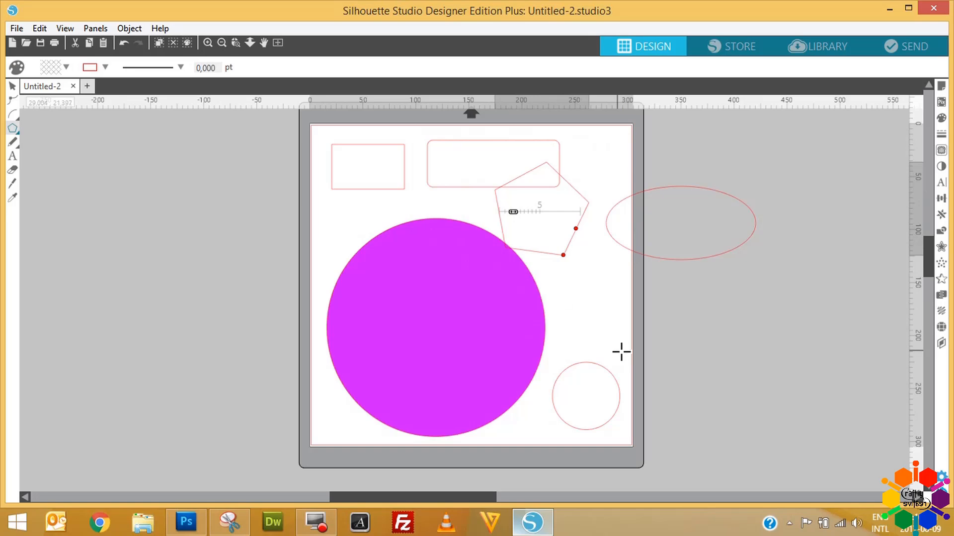
click(12, 86)
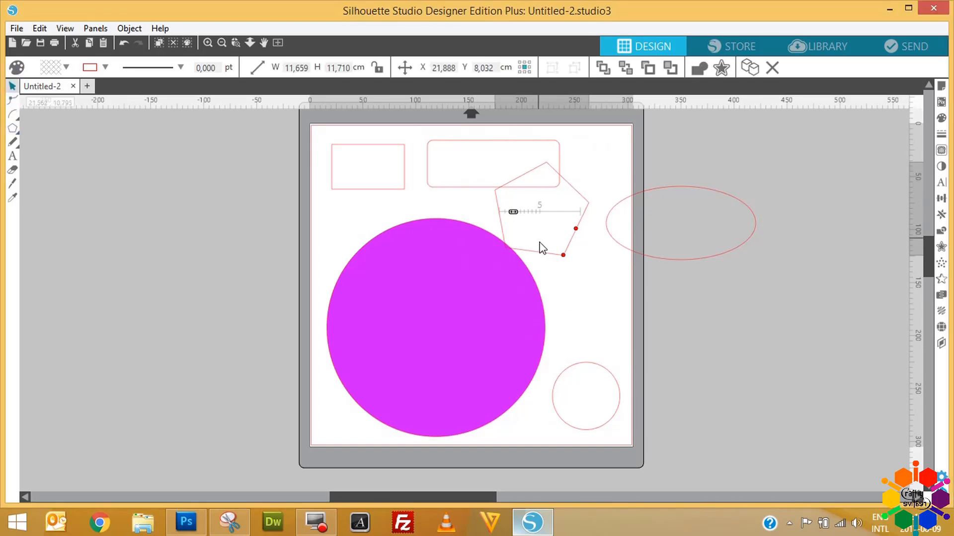
mouse_move(541, 250)
mouse_down()
mouse_move(568, 272)
mouse_move(589, 315)
mouse_up()
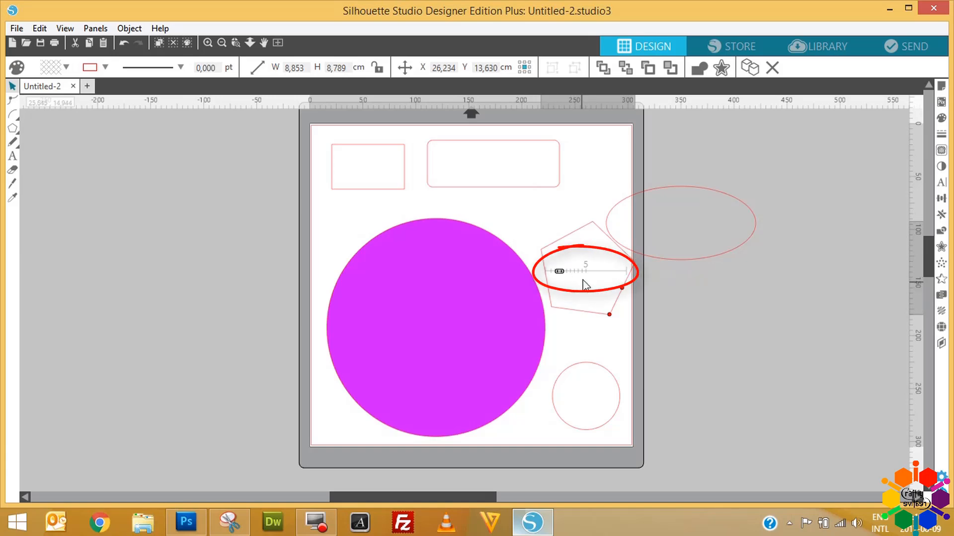
Set the regular polygon's number of sides to 6 and deselect it
click(559, 271)
mouse_move(558, 271)
mouse_down()
mouse_move(571, 272)
mouse_move(552, 272)
mouse_move(563, 271)
mouse_up()
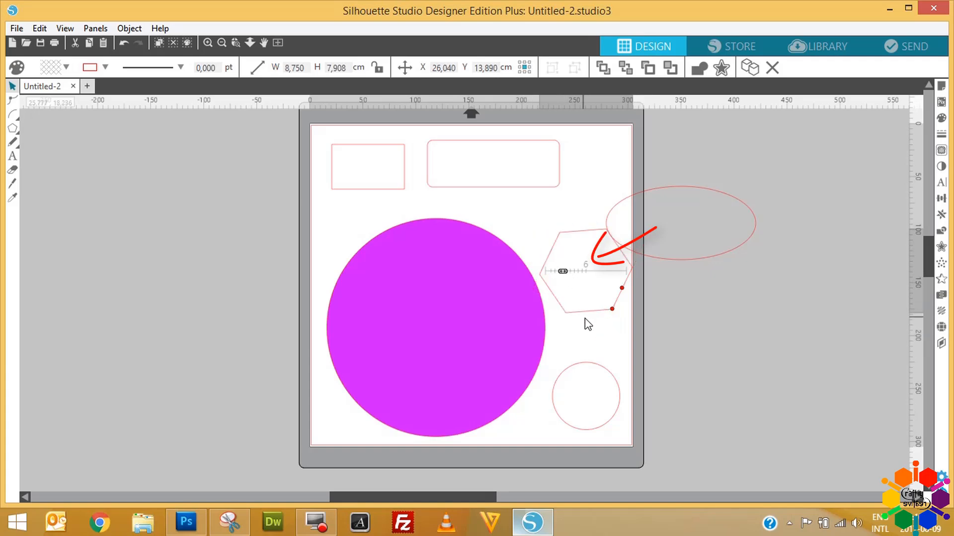
click(592, 329)
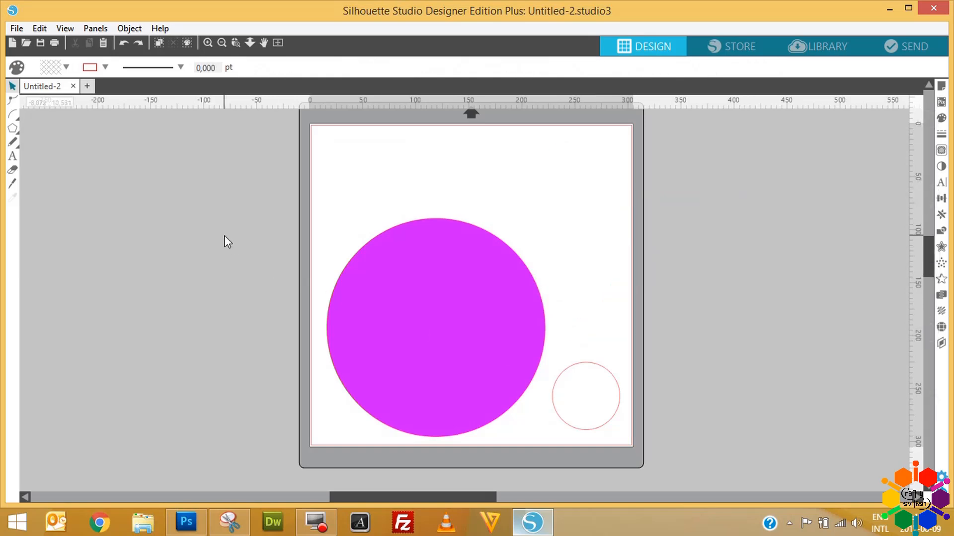
Draw a looping freehand line across the page, plus a smooth freehand line with smoothing at 50%
click(13, 142)
mouse_move(373, 197)
mouse_down()
mouse_move(389, 180)
mouse_move(503, 192)
mouse_move(517, 169)
mouse_move(481, 156)
mouse_move(449, 214)
mouse_move(439, 291)
mouse_move(412, 304)
mouse_move(359, 276)
mouse_move(362, 247)
mouse_move(456, 269)
mouse_move(527, 304)
mouse_move(613, 297)
mouse_up()
click(16, 145)
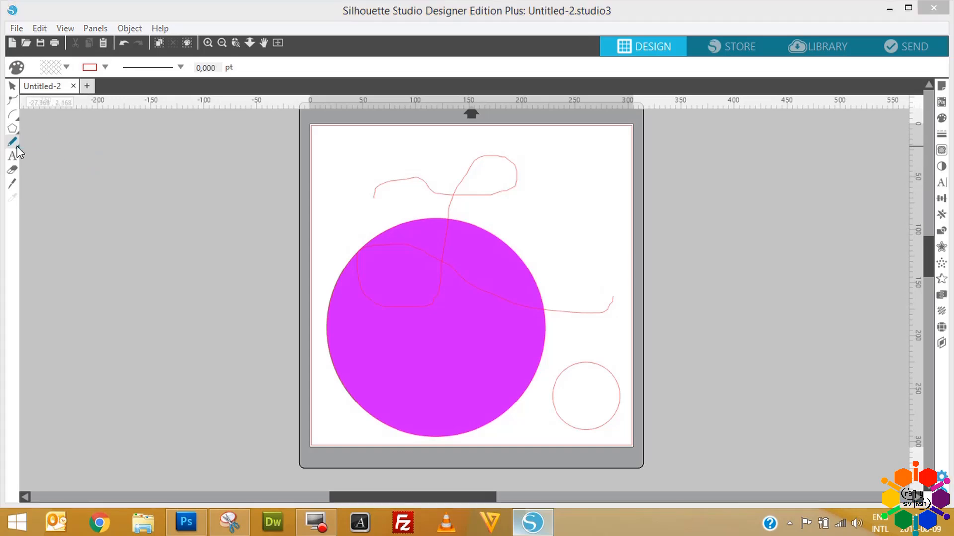
click(41, 144)
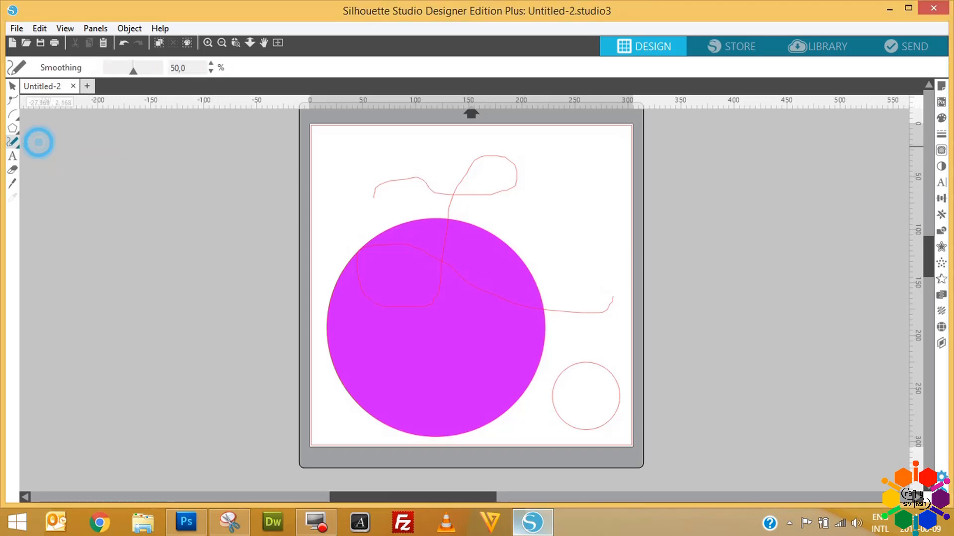
mouse_move(347, 225)
mouse_down()
mouse_move(362, 204)
mouse_move(418, 198)
mouse_move(443, 218)
mouse_move(506, 237)
mouse_move(579, 222)
mouse_move(608, 189)
mouse_move(605, 159)
mouse_move(550, 143)
mouse_move(540, 165)
mouse_move(557, 209)
mouse_move(631, 233)
mouse_move(731, 241)
mouse_move(724, 273)
mouse_move(663, 314)
mouse_move(561, 358)
mouse_up()
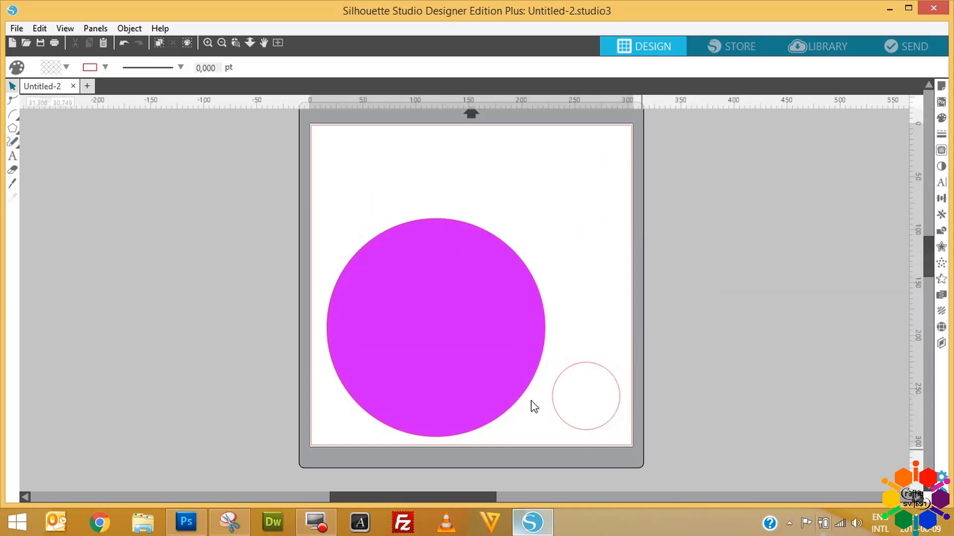
Add the text "Add Text" above the purple circle in Arial Unicode MS at size 72
click(13, 156)
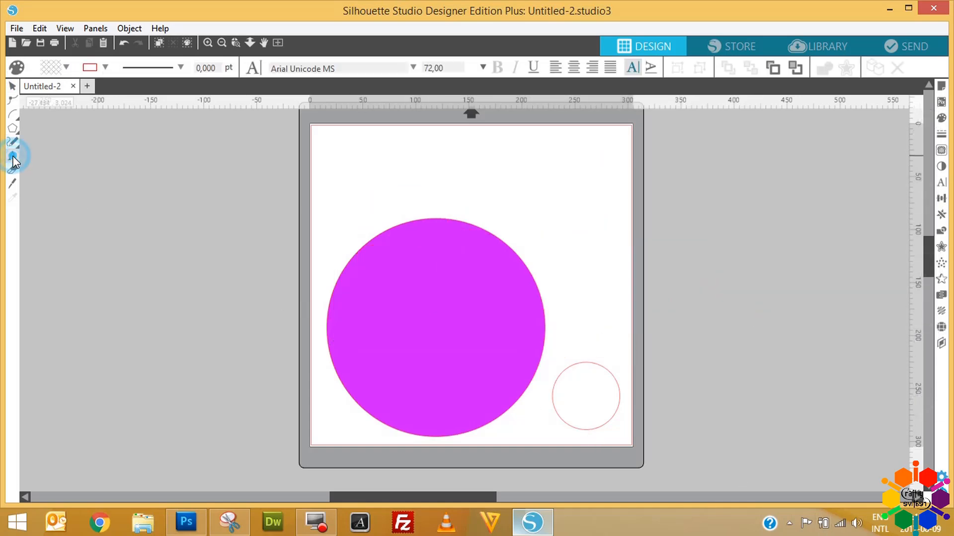
click(415, 164)
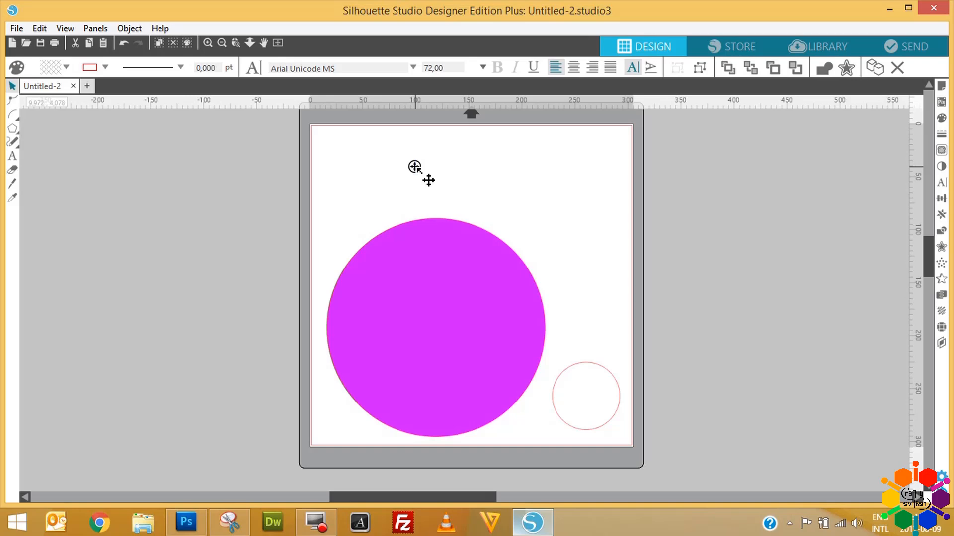
text(Add)
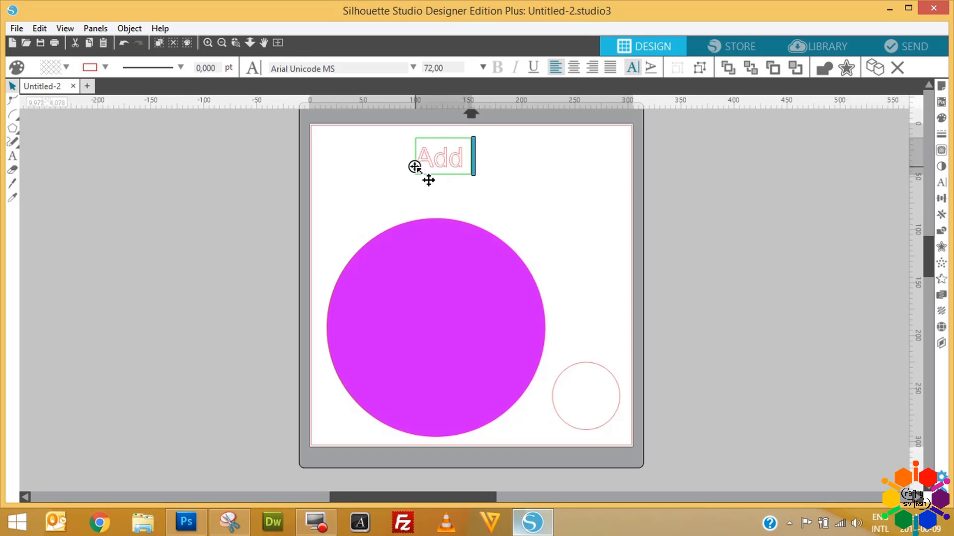
text( Text)
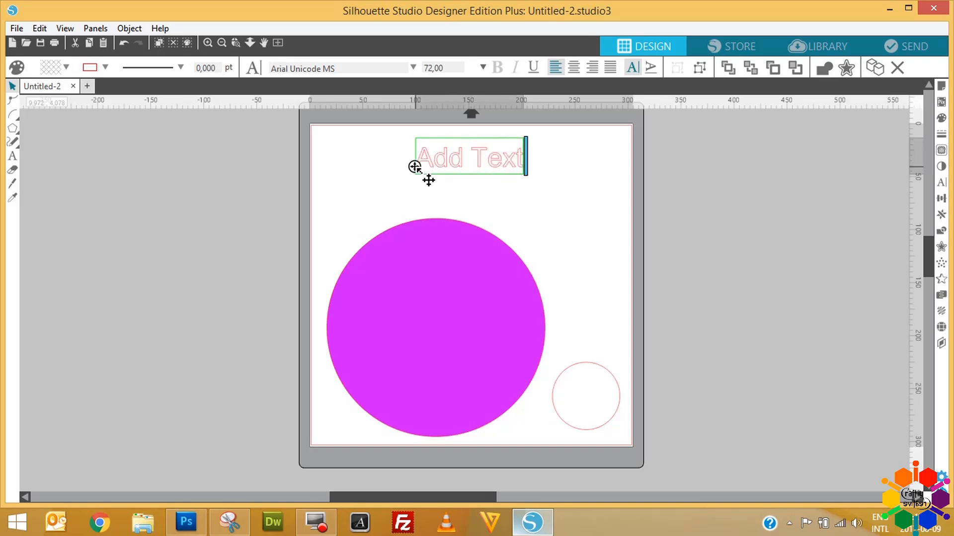
click(548, 213)
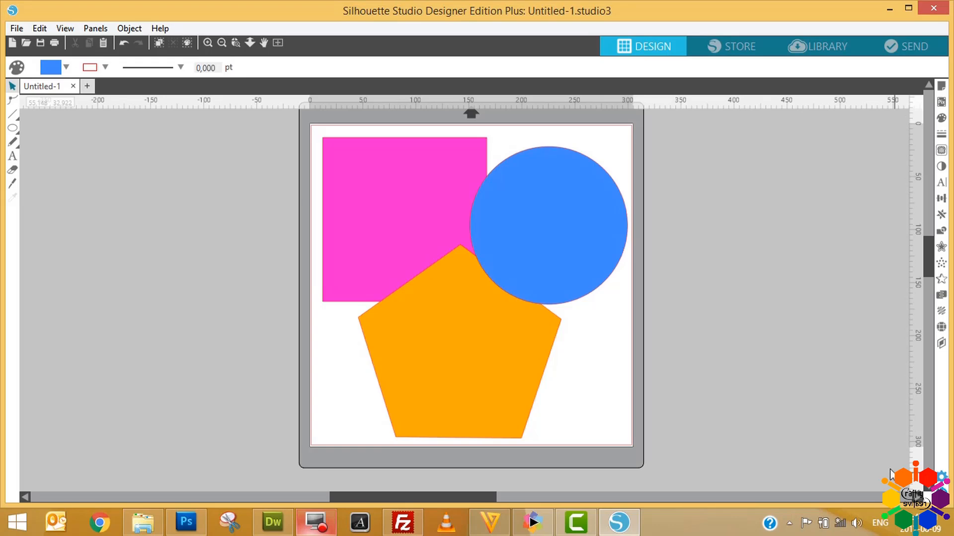
Erase a stroke from the blue circle into the orange pentagon with a round Outline eraser of size 0.866 in
click(11, 171)
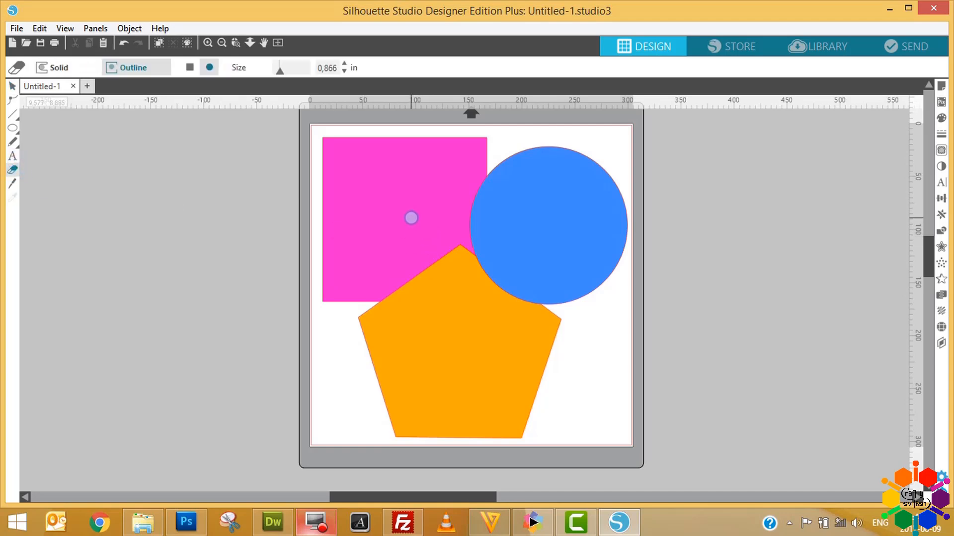
mouse_move(528, 251)
mouse_down()
mouse_move(492, 217)
mouse_move(429, 216)
mouse_move(405, 257)
mouse_move(409, 290)
mouse_move(462, 305)
mouse_move(529, 269)
mouse_move(543, 249)
mouse_move(515, 306)
mouse_move(525, 247)
mouse_move(515, 234)
mouse_move(504, 264)
mouse_move(467, 274)
mouse_move(458, 217)
mouse_move(419, 201)
mouse_move(379, 164)
mouse_move(325, 157)
mouse_move(344, 224)
mouse_move(338, 278)
mouse_move(354, 299)
mouse_move(405, 309)
mouse_move(402, 354)
mouse_move(436, 369)
mouse_up()
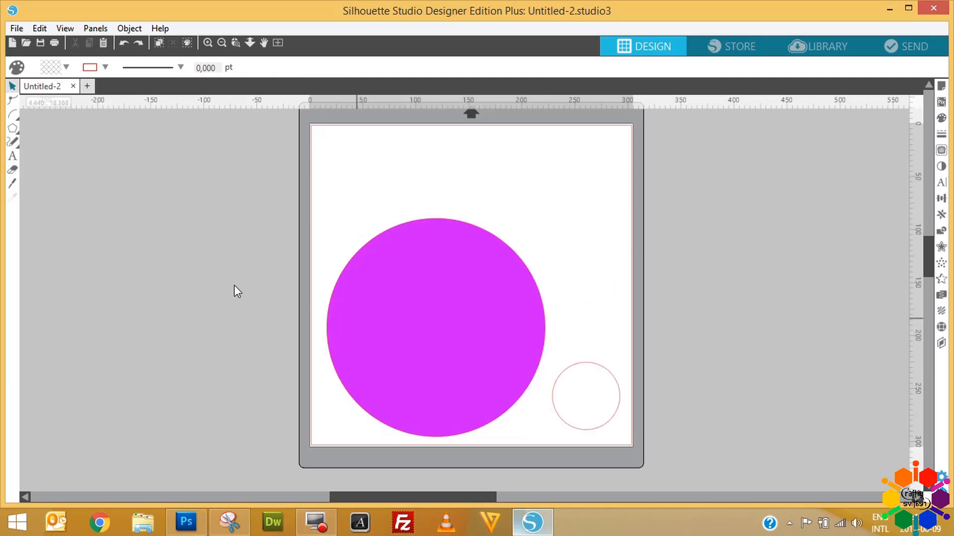
Cut the large purple circle diagonally with the straight Outline Knife and move the upper half away
click(13, 183)
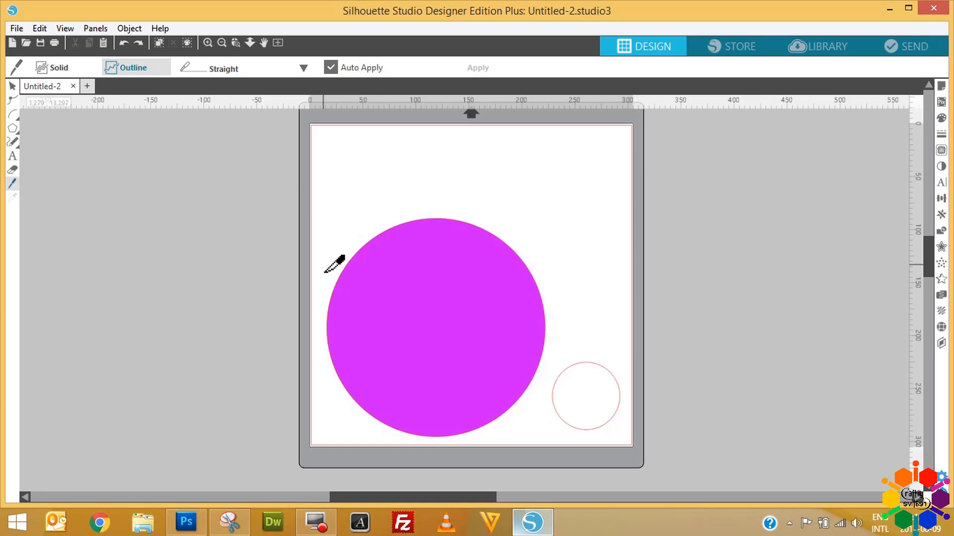
drag(340, 238, 520, 418)
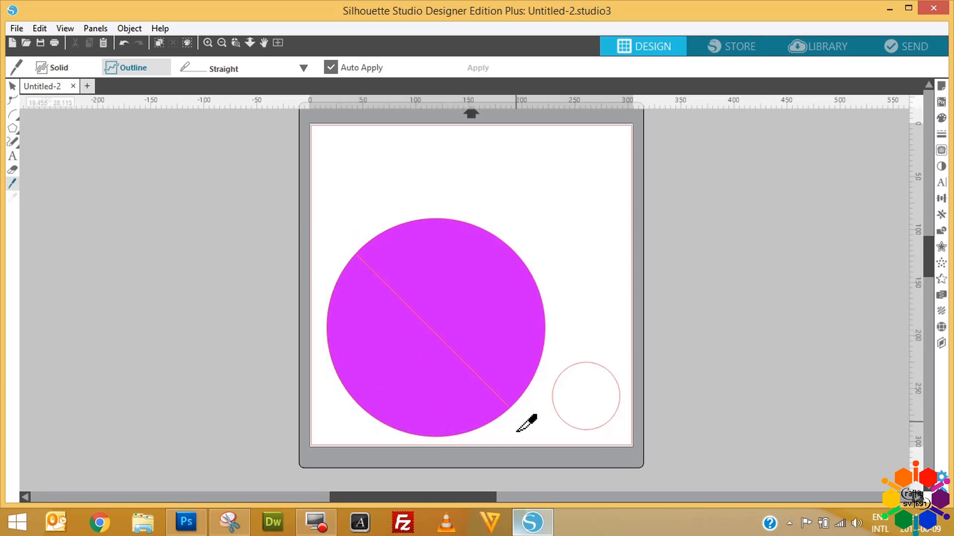
click(12, 89)
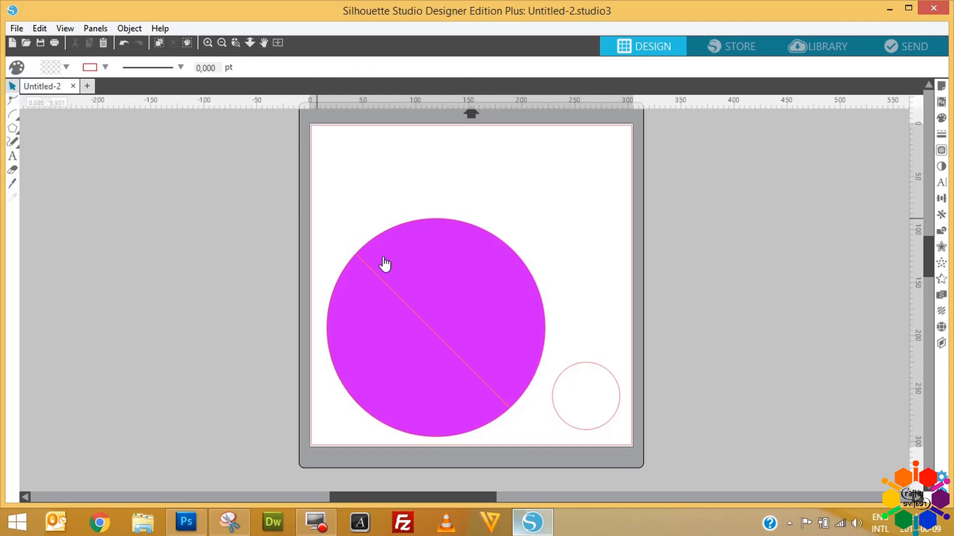
drag(461, 294, 496, 262)
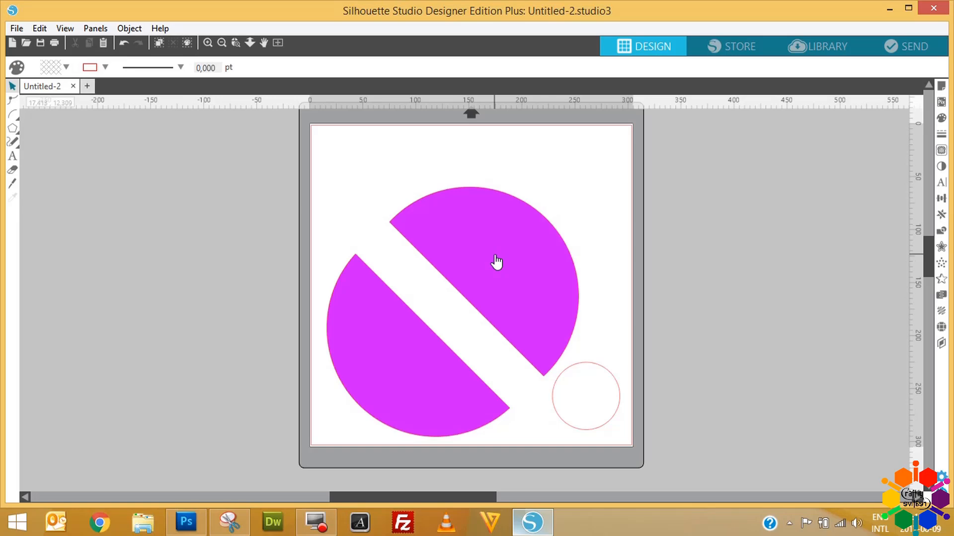
Cut the upper purple half with the straight Knife and try to move its upper piece away from the rest
click(12, 182)
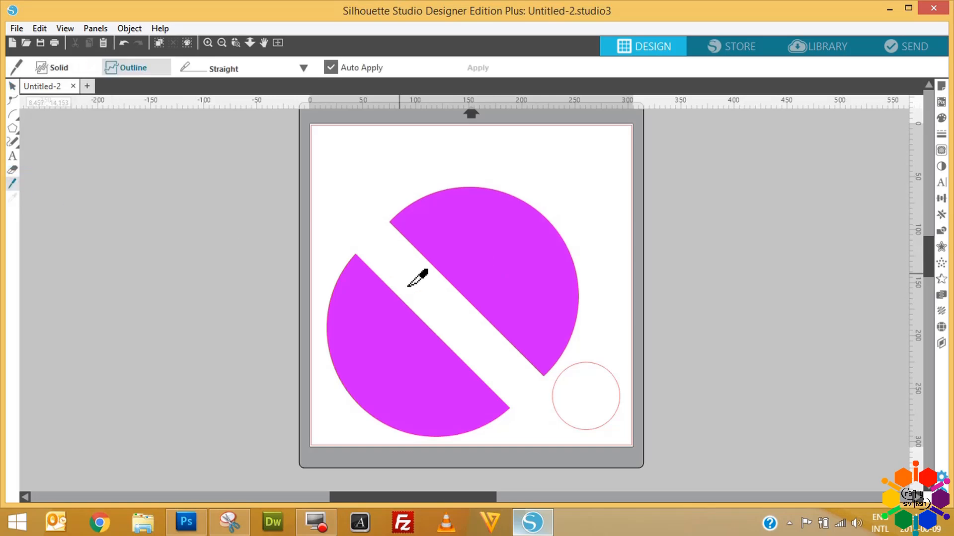
drag(426, 279, 597, 252)
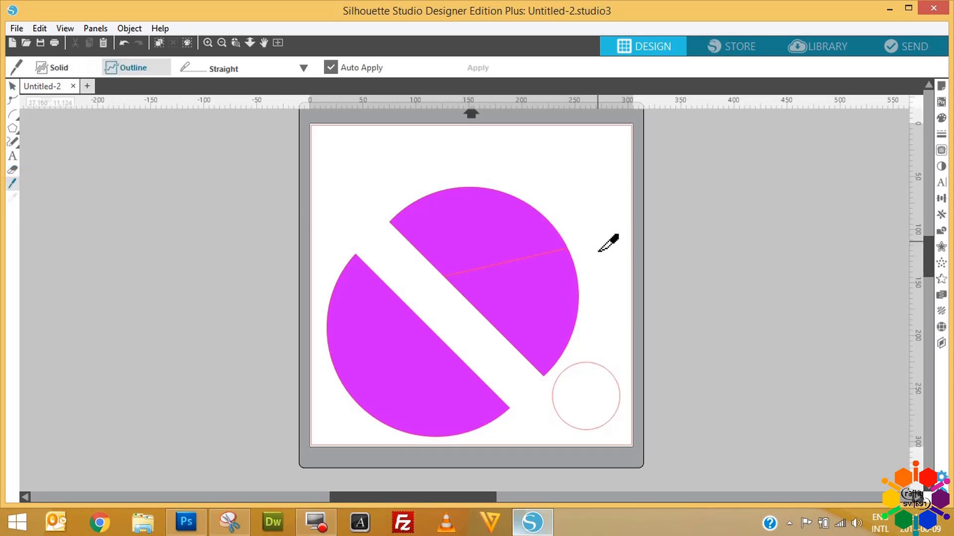
click(12, 86)
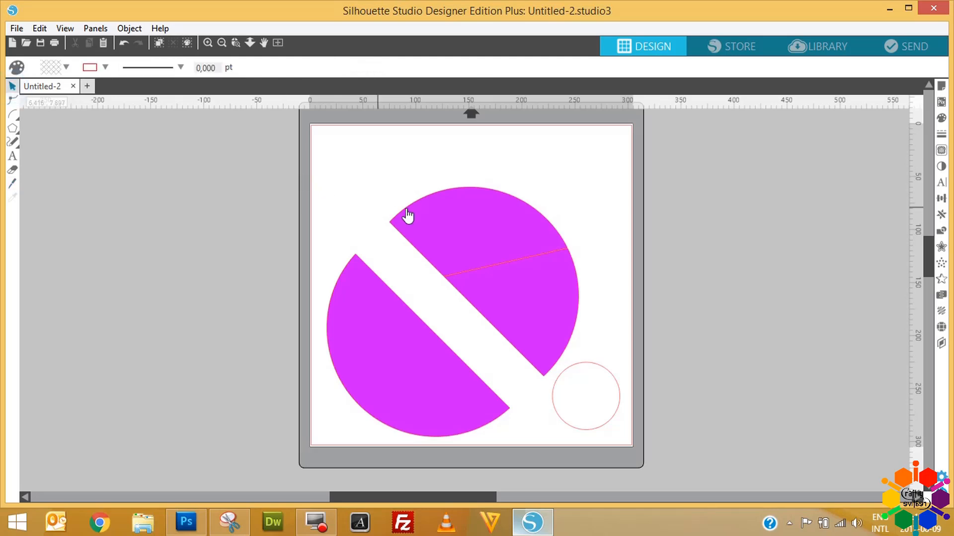
drag(451, 219, 423, 196)
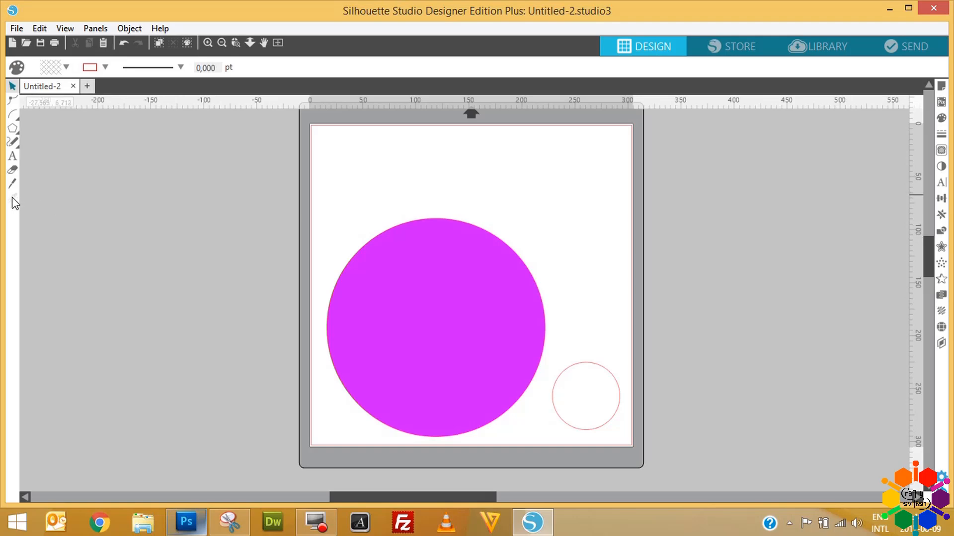
Fill the small empty circle with the large circle's purple using the Eyedropper, and deselect it
click(555, 408)
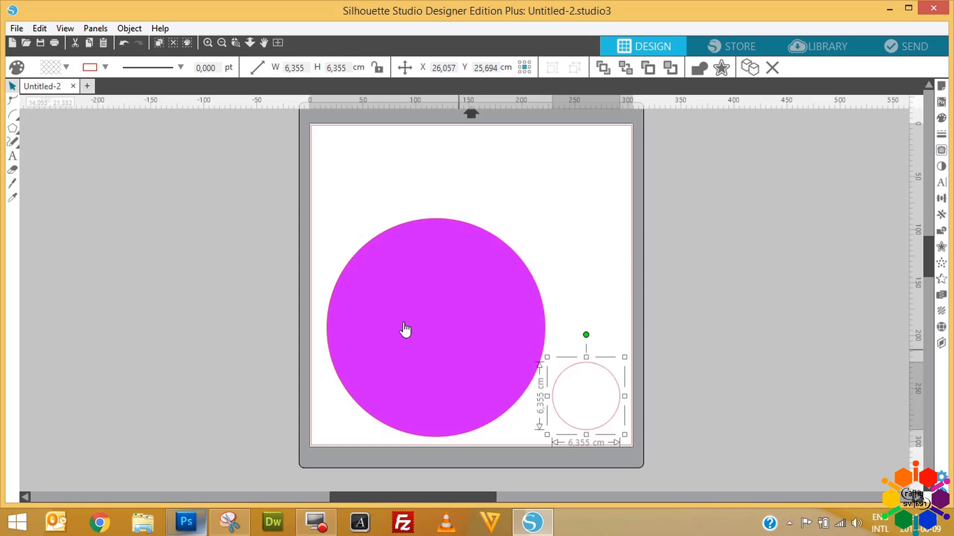
click(13, 199)
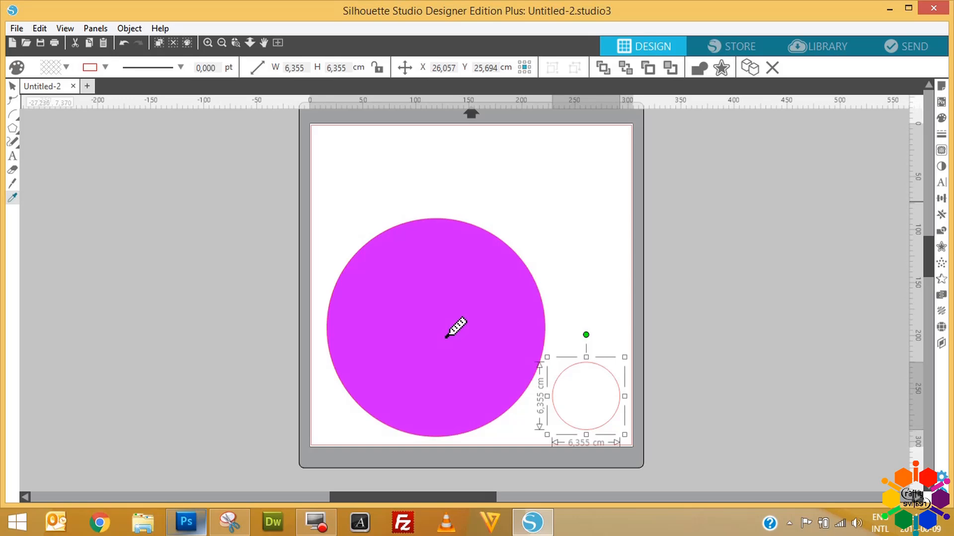
click(447, 337)
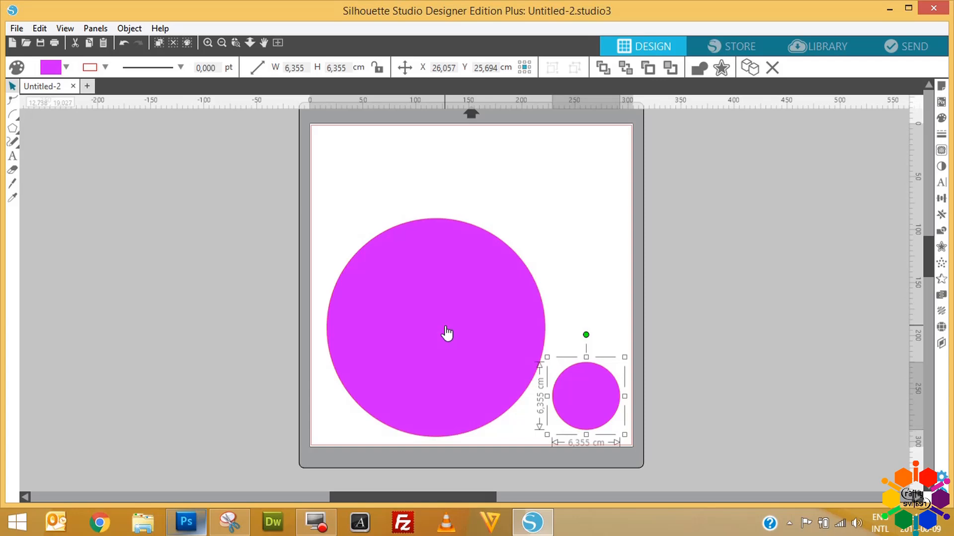
click(532, 201)
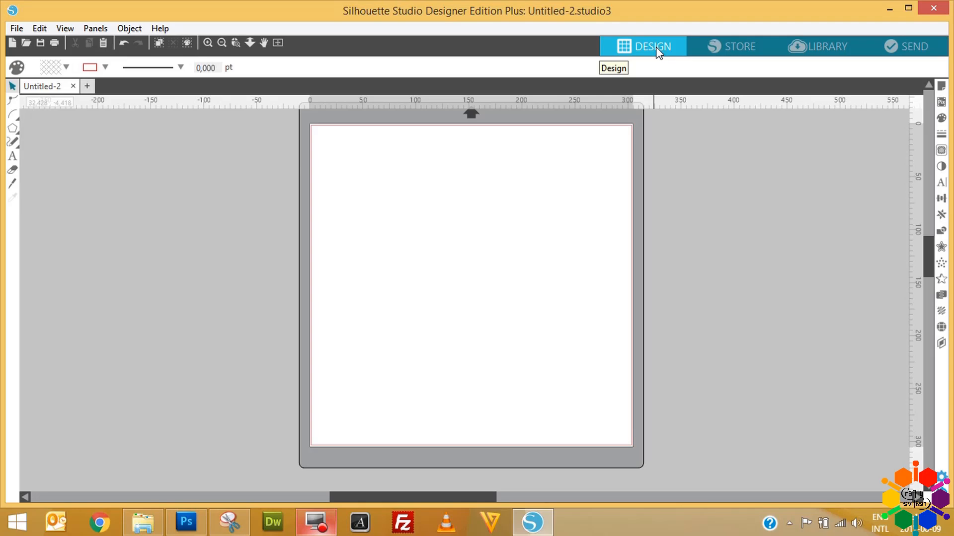
Open the Silhouette Design Store and close the pop-up window over its home page
click(738, 49)
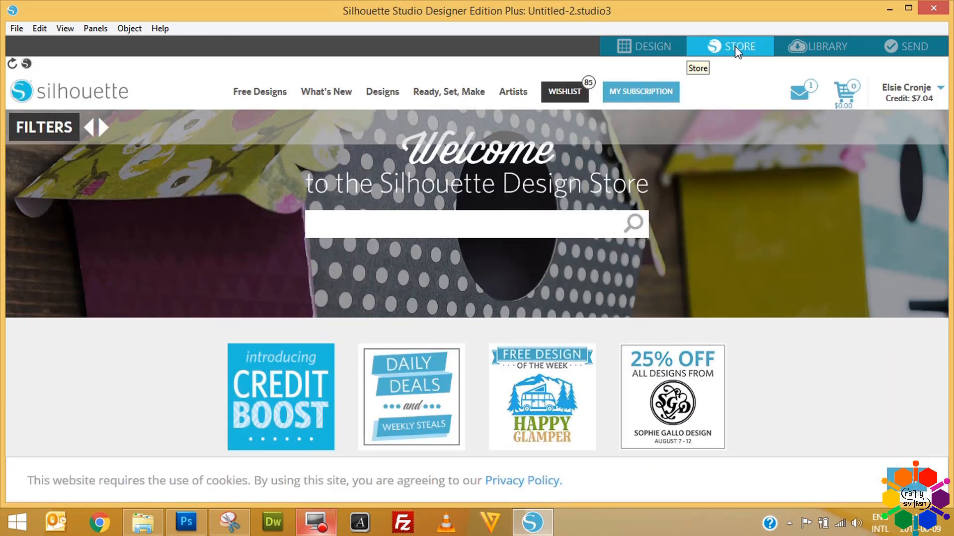
click(452, 226)
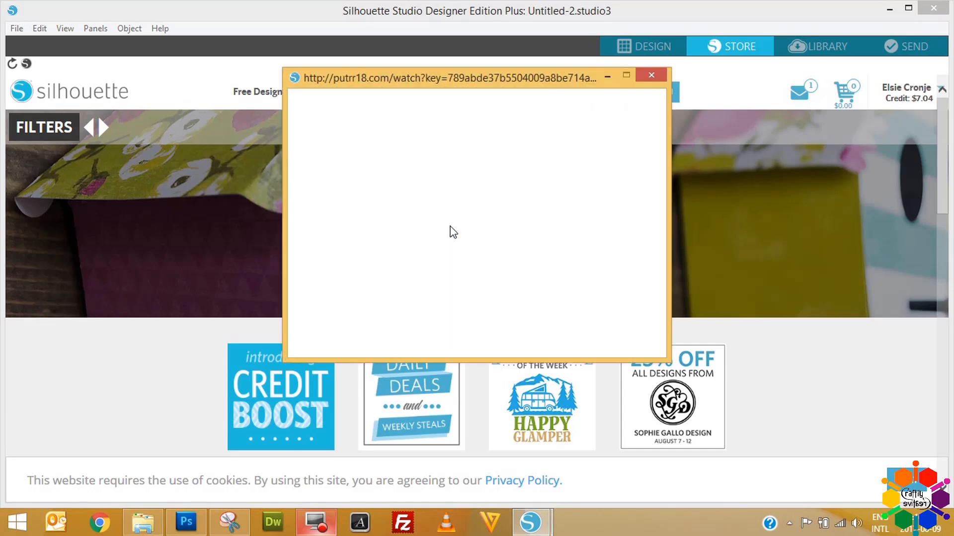
click(651, 75)
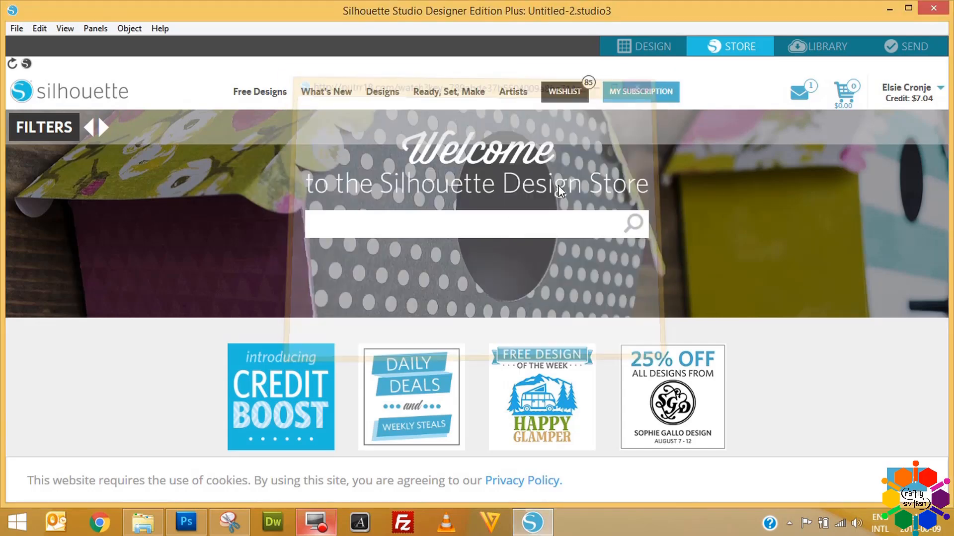
Search the design store for "flower" and browse through the matching designs
click(483, 224)
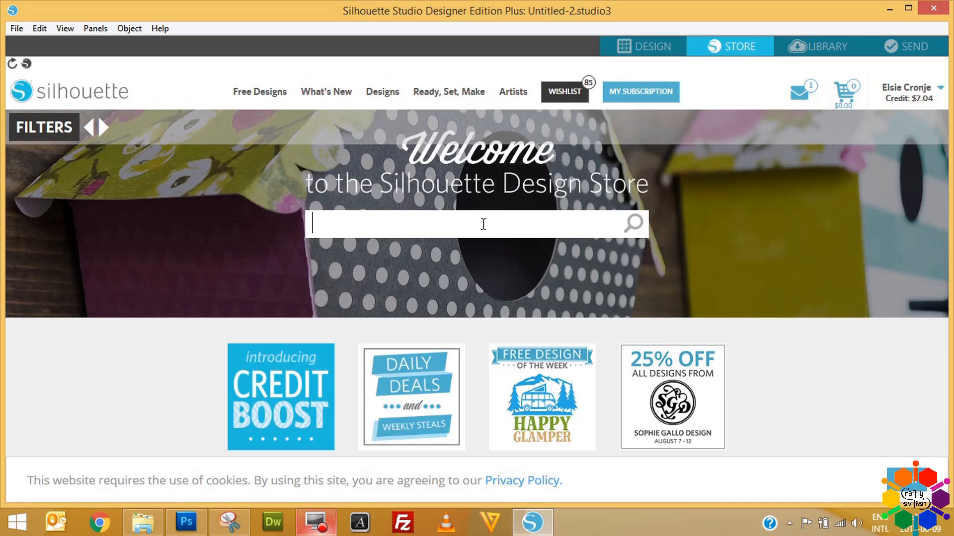
text(flower)
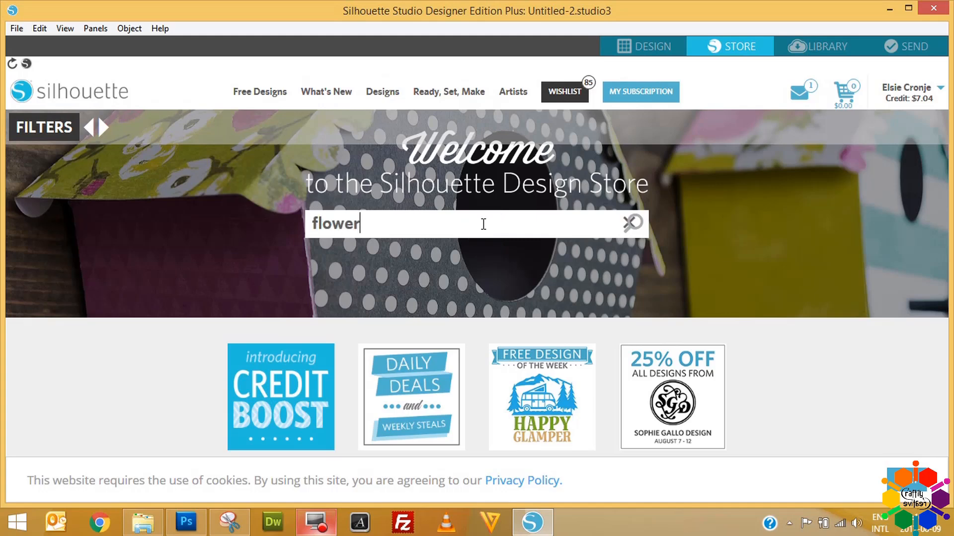
key(Return)
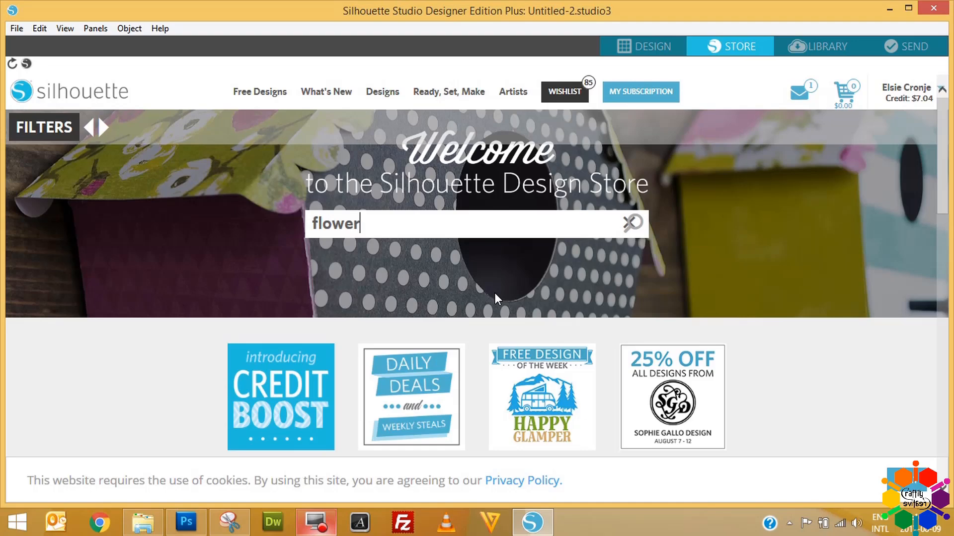
scroll(607, 278, down, 5)
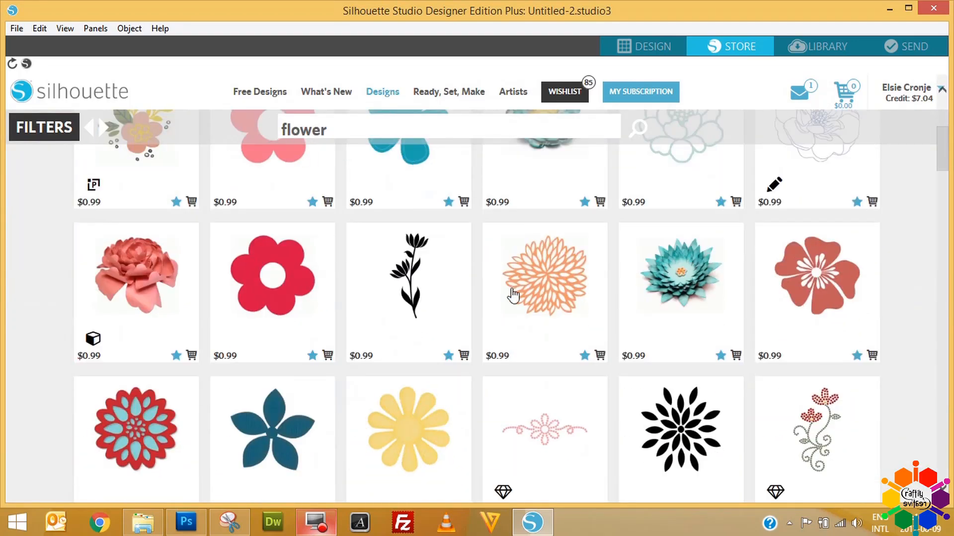
scroll(513, 295, down, 3)
scroll(505, 303, down, 2)
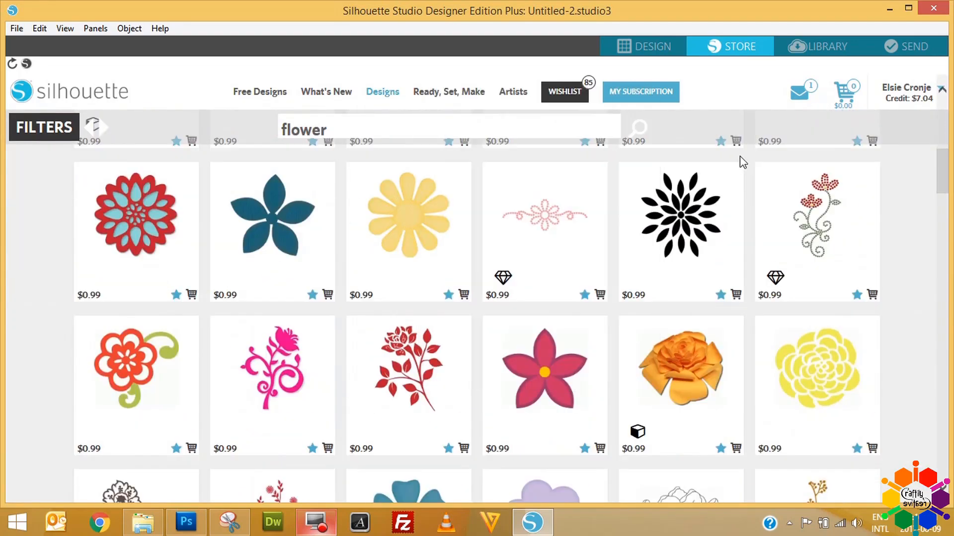
Open the library and view the cloud account's Fonts, 3D Stuff, Borders and Cards folders
click(823, 49)
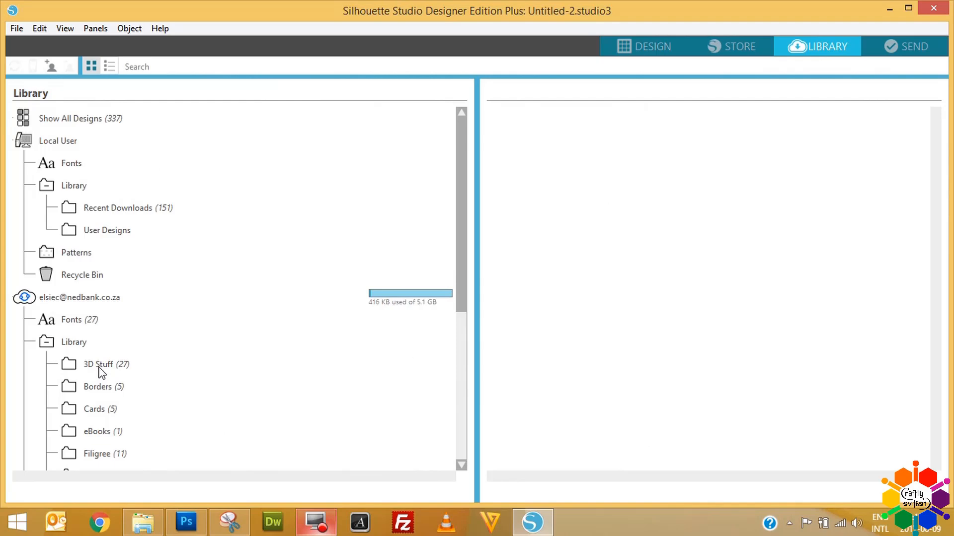
click(77, 321)
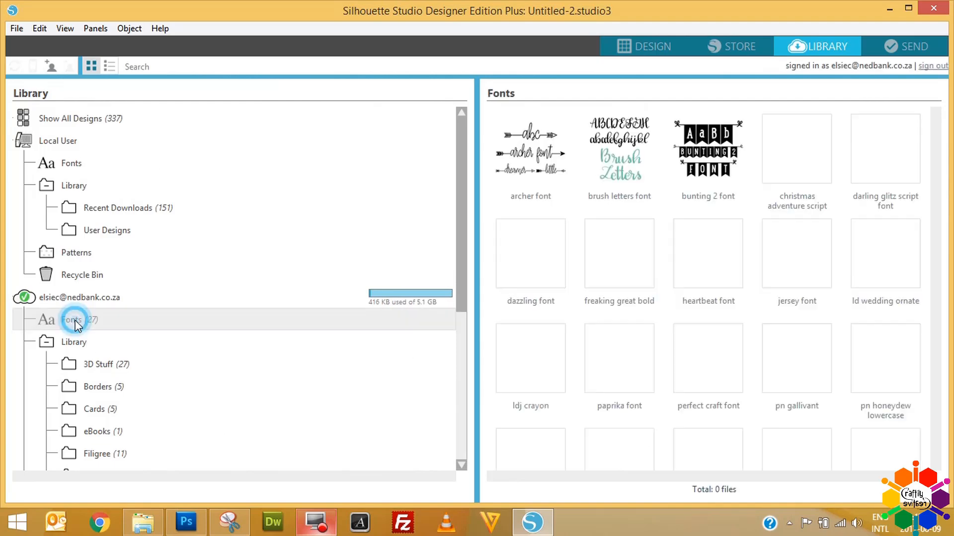
click(96, 366)
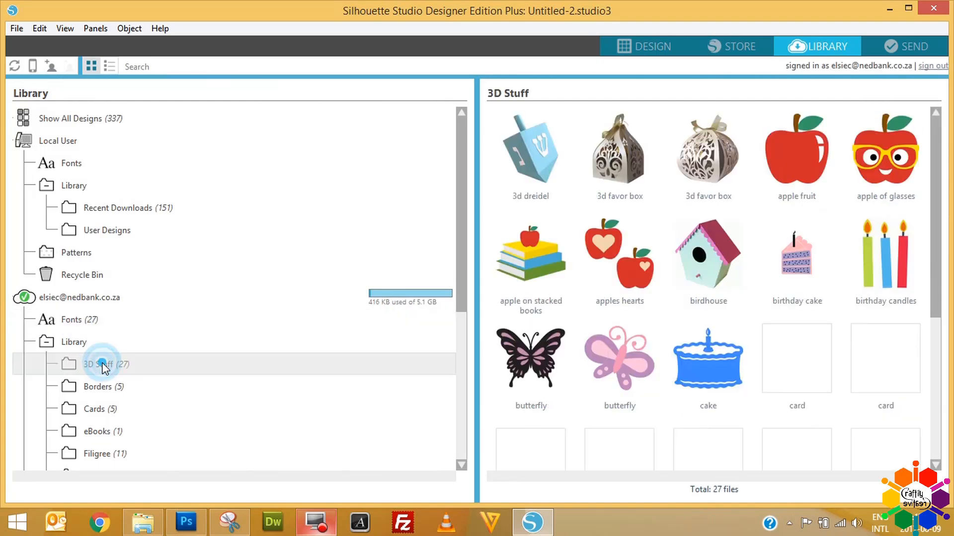
click(104, 389)
click(105, 411)
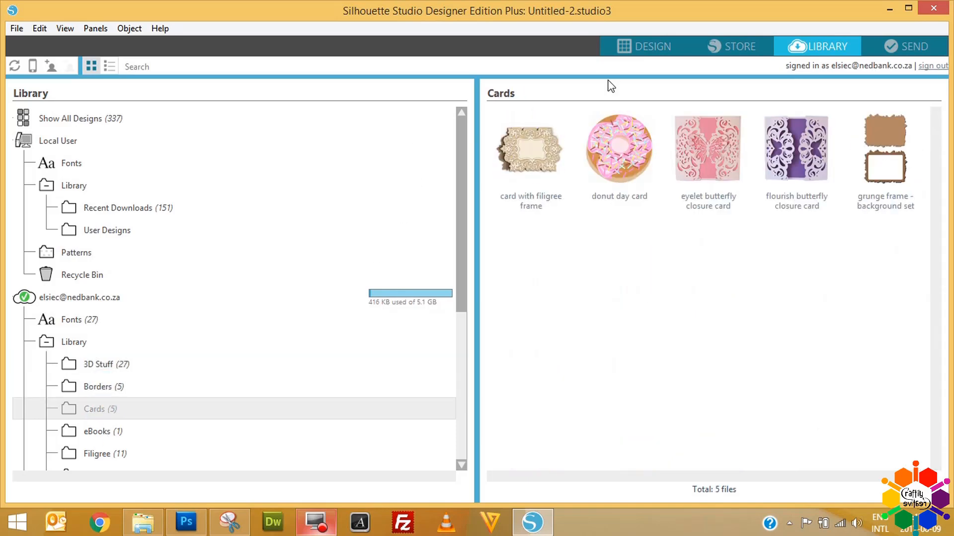
Return to the design page and place the green monogram in the engine's opening, the yellow square in the cab window and the blue triangle at the front
click(660, 44)
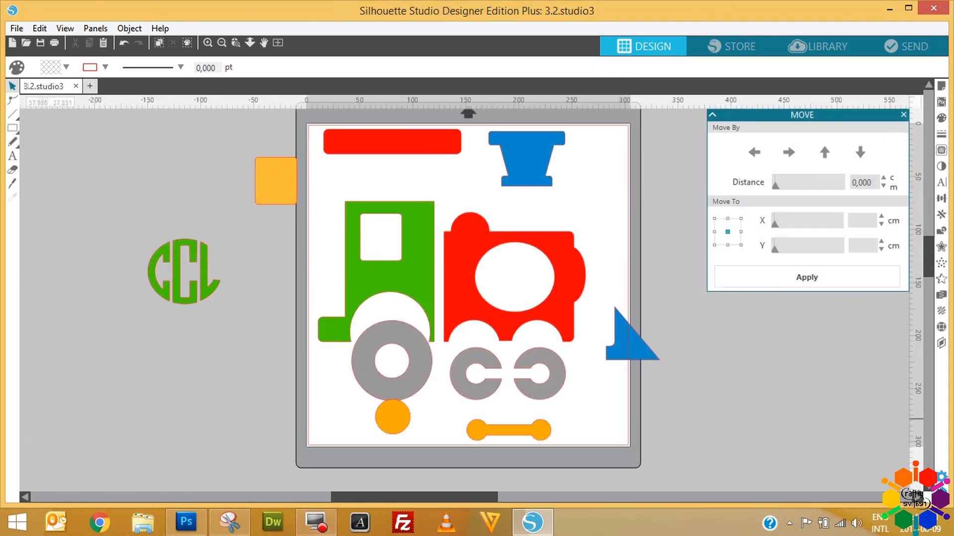
drag(183, 271, 501, 278)
drag(641, 343, 601, 340)
Move the red roof and the blue chimney down together onto the green cab and the red engine
click(392, 142)
shift+click(527, 159)
drag(527, 159, 525, 205)
click(524, 205)
Move the three grey wheels up together onto the lower edge of the cab and engine
click(556, 374)
shift+click(458, 374)
shift+click(420, 362)
drag(421, 361, 419, 333)
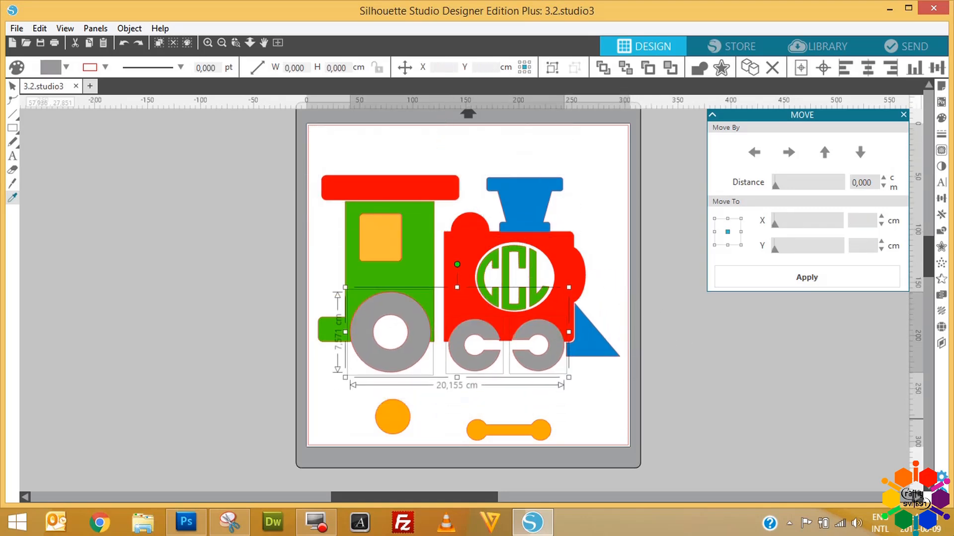
shift+click(555, 345)
Move the orange circle and the orange connecting rod up together onto the grey wheels
click(392, 416)
shift+click(508, 430)
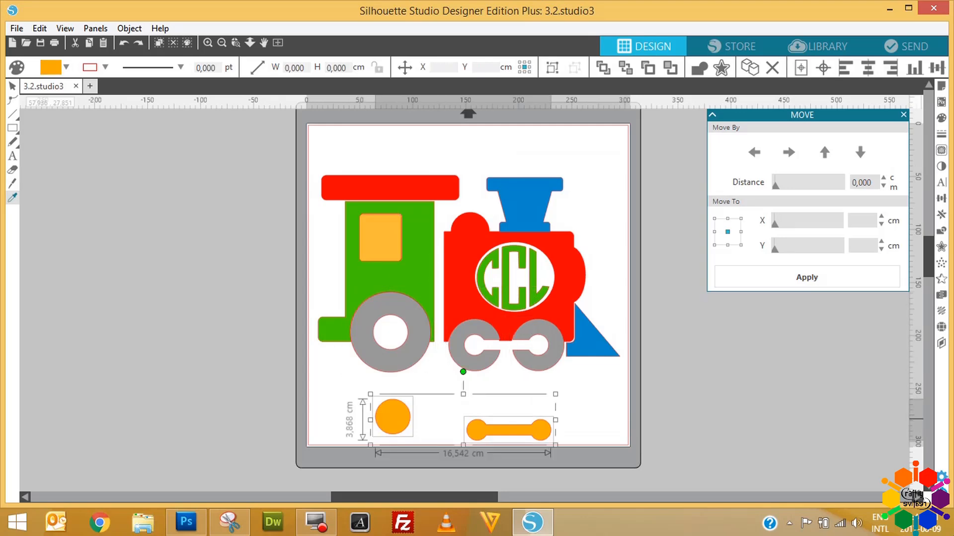
drag(508, 430, 506, 395)
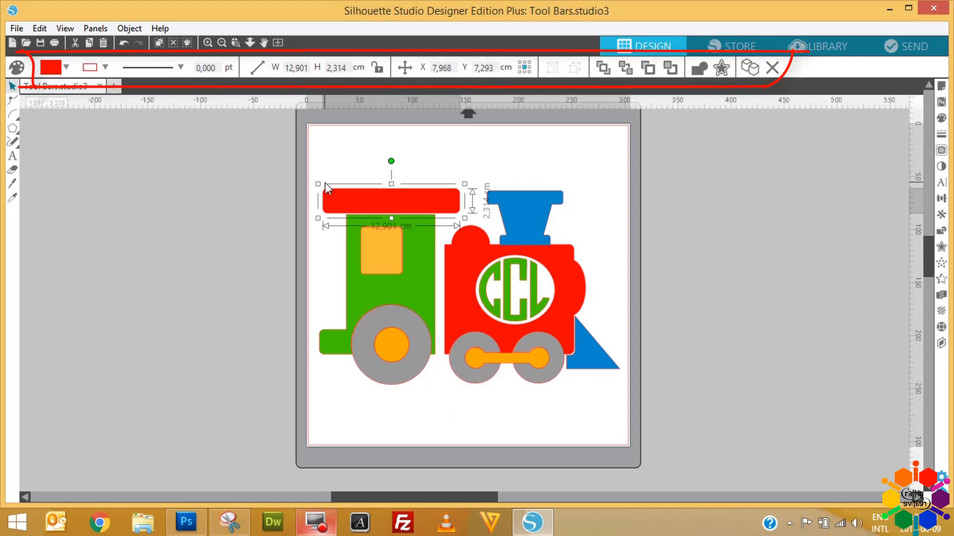
Select the train's cab, window, monogram, chimney, engine, roof and wheel parts in turn to examine the options offered for each
click(362, 279)
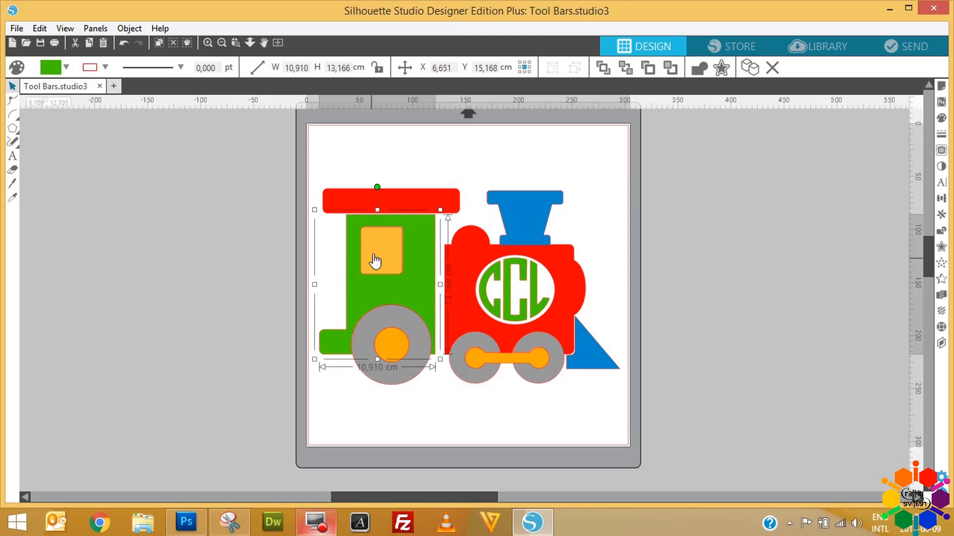
click(375, 254)
click(514, 282)
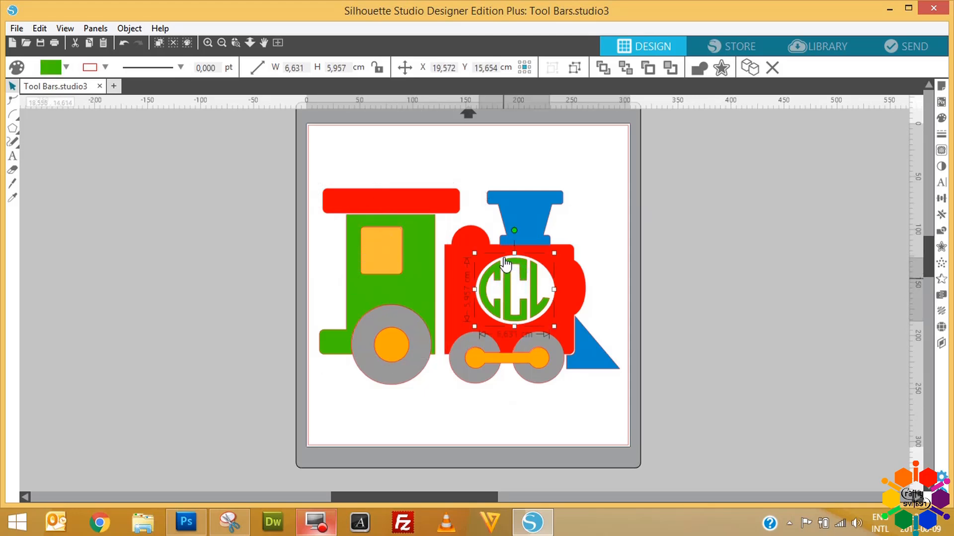
click(526, 221)
click(580, 298)
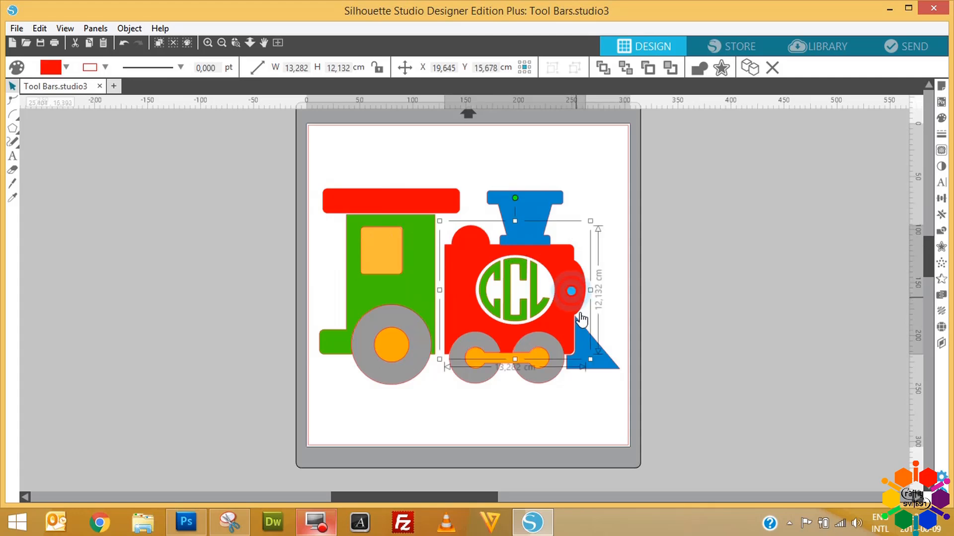
click(604, 355)
click(536, 361)
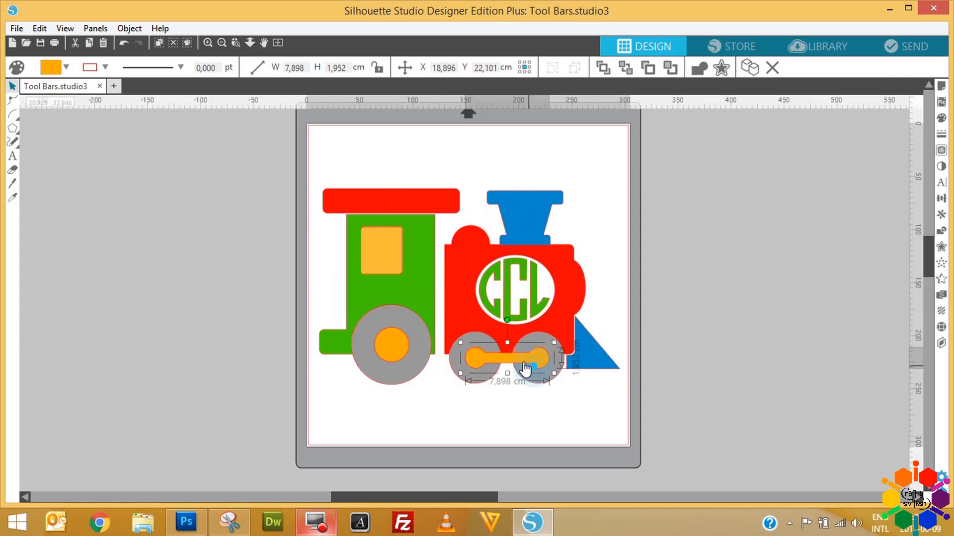
click(380, 210)
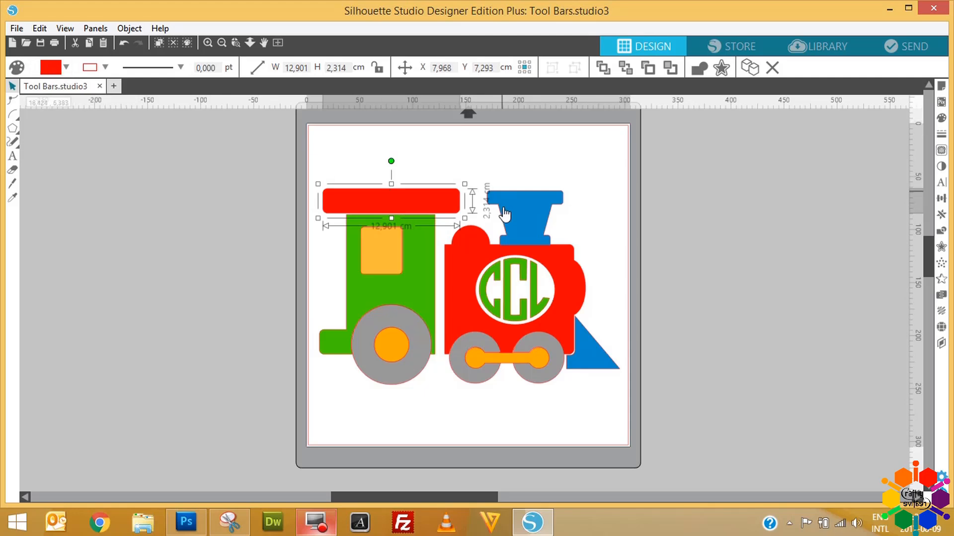
click(516, 226)
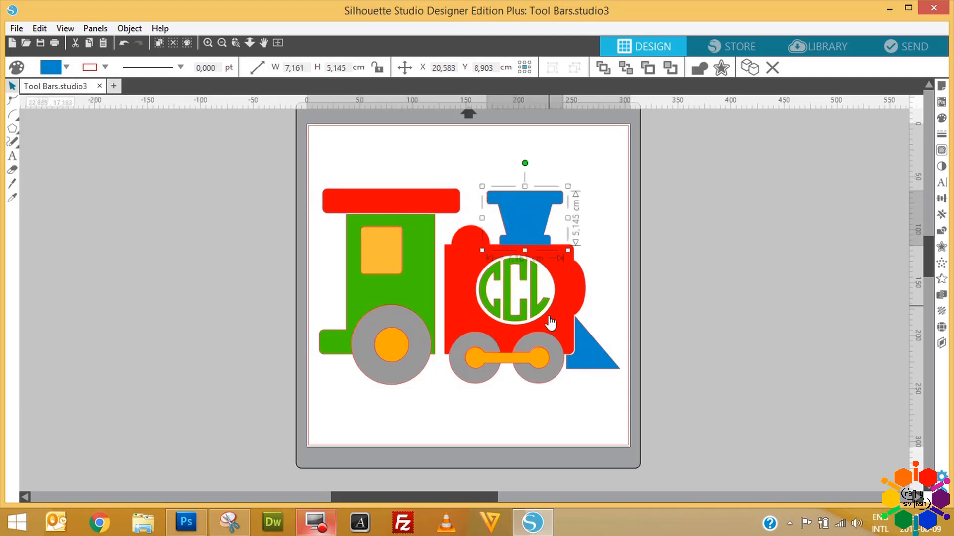
click(543, 342)
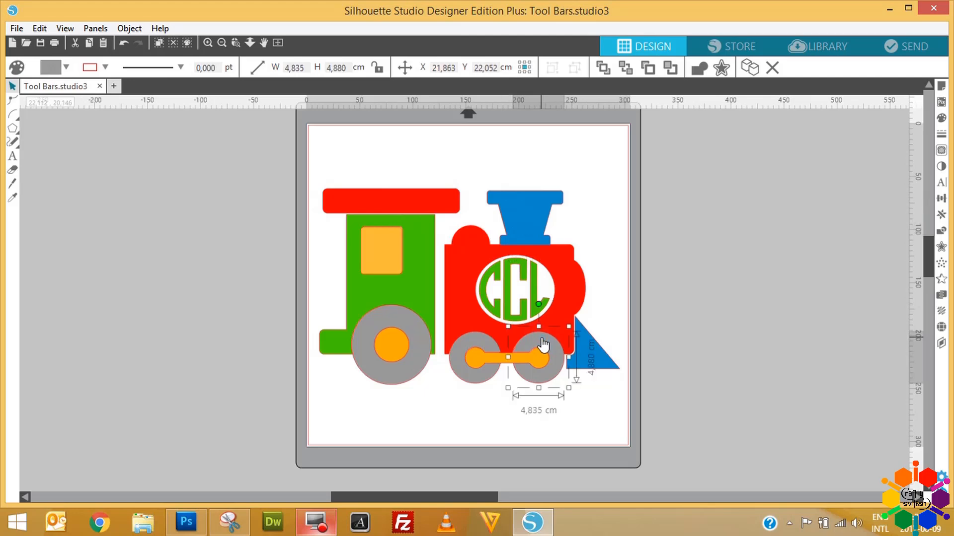
Fill the train's large rear wheel and its two small wheels with black
click(422, 319)
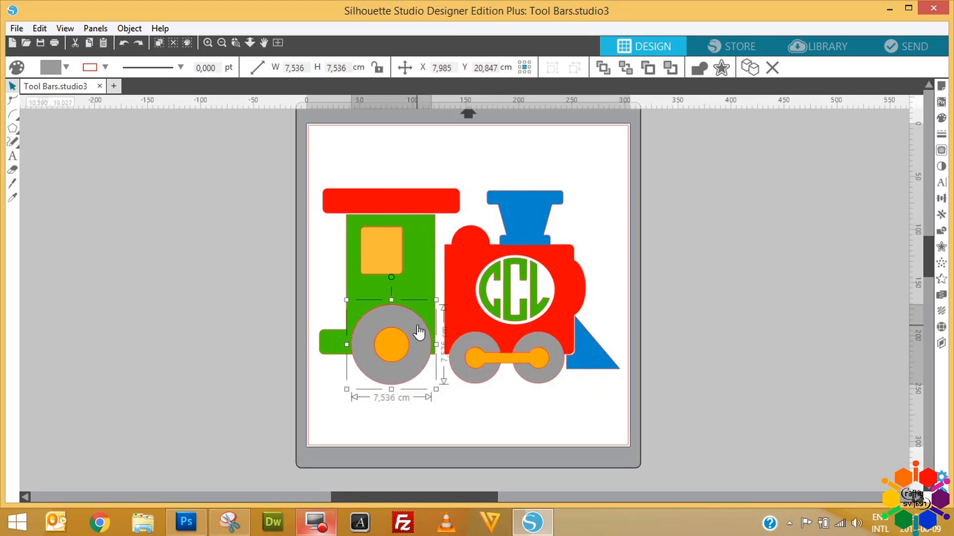
click(66, 68)
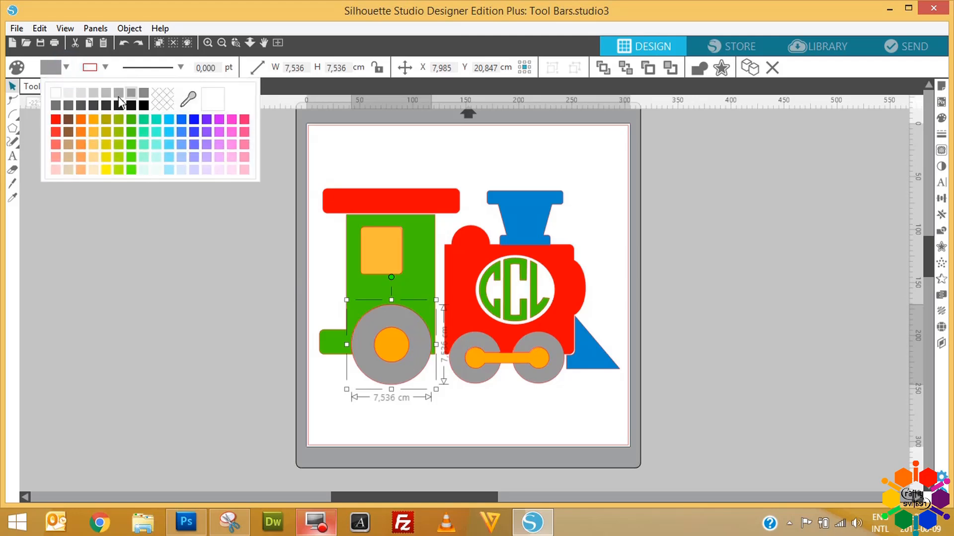
click(144, 105)
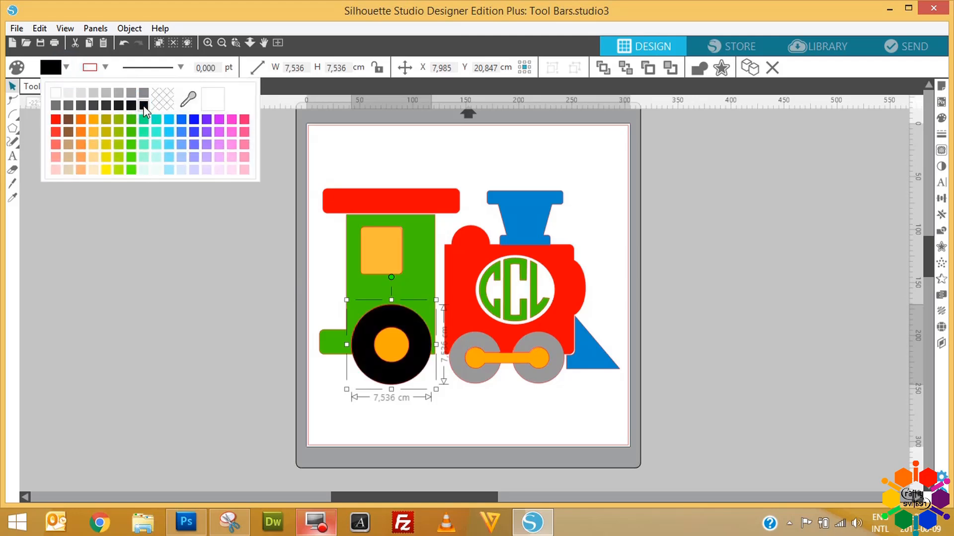
click(463, 372)
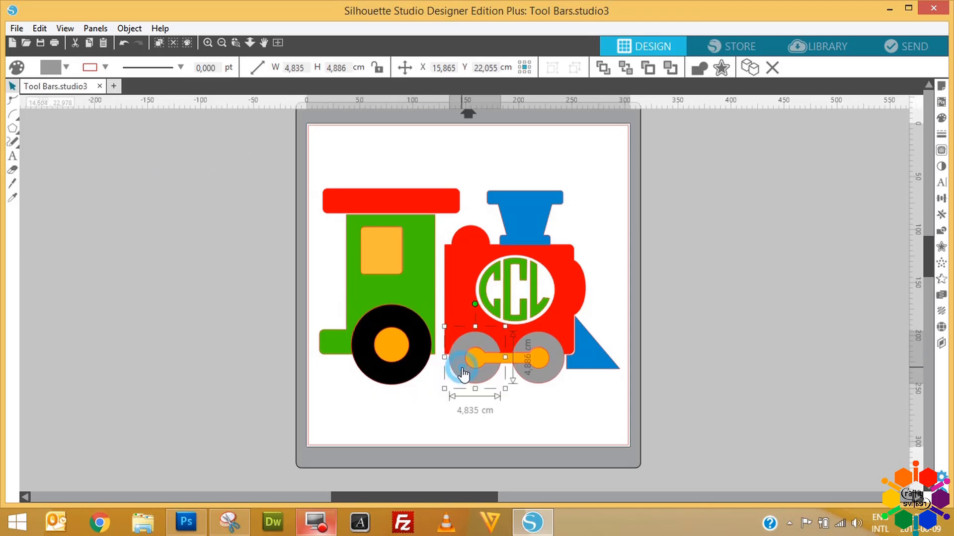
click(66, 67)
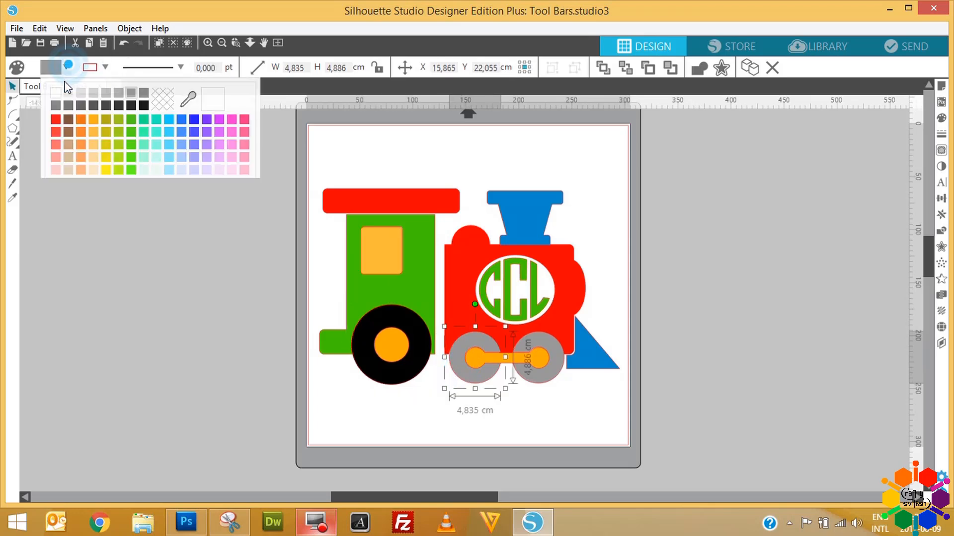
click(144, 105)
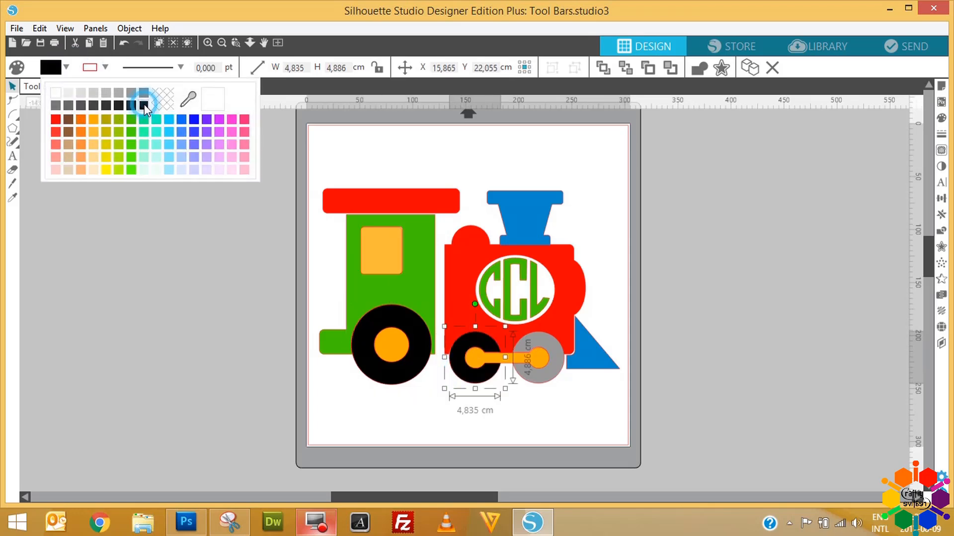
click(540, 373)
click(544, 337)
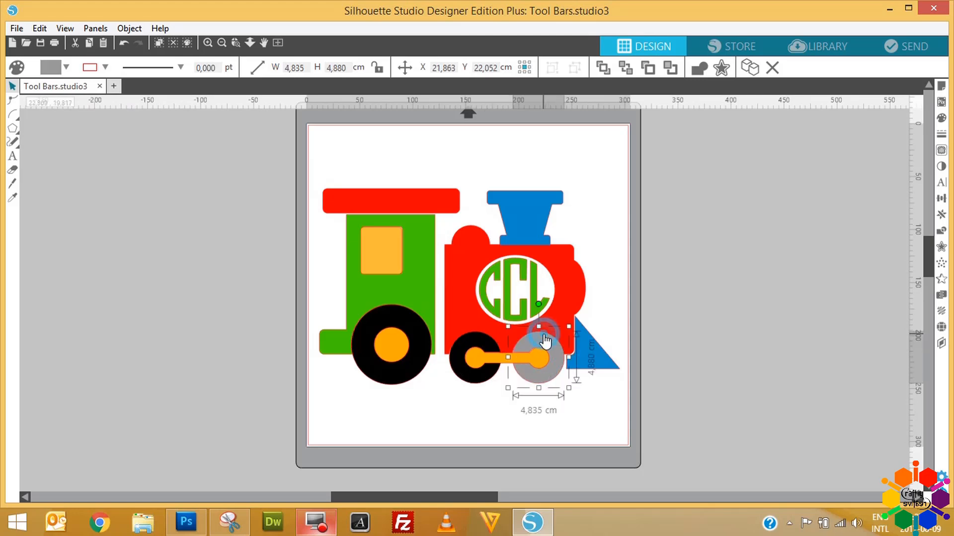
click(66, 68)
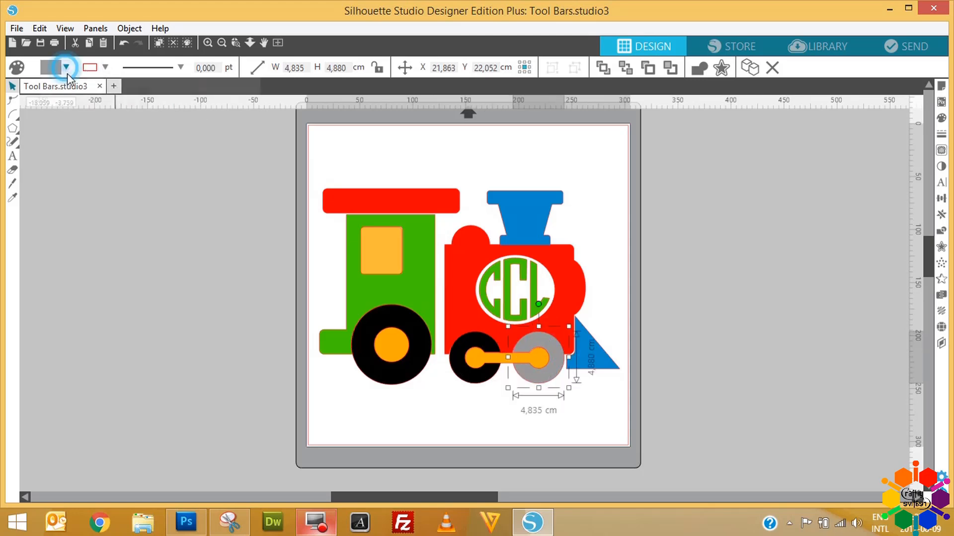
click(144, 104)
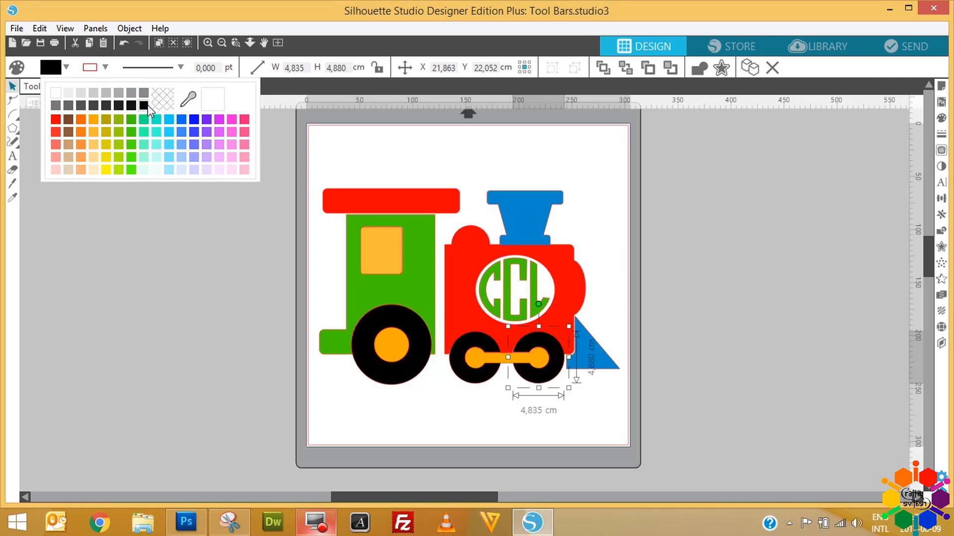
click(67, 69)
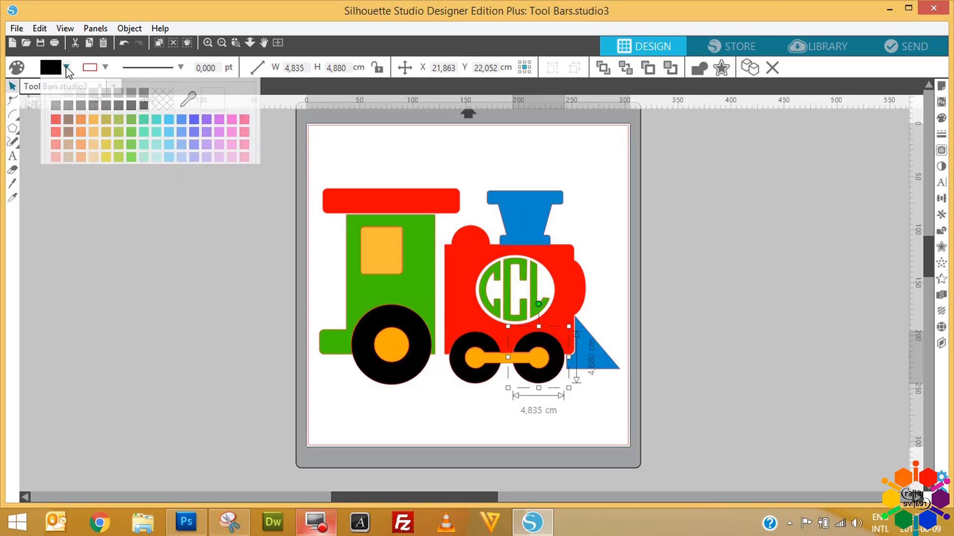
Examine the line color, line style and scale options offered for the red roof
click(106, 67)
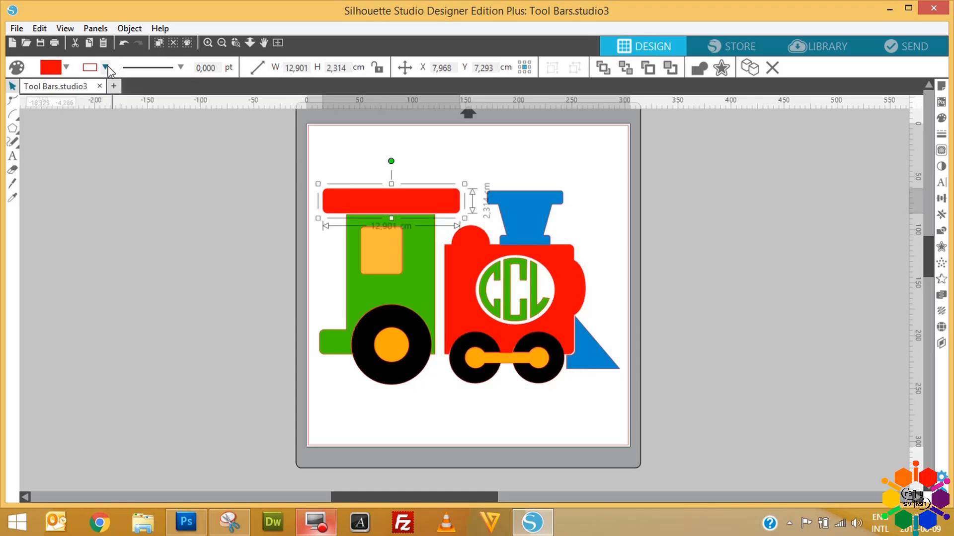
click(182, 68)
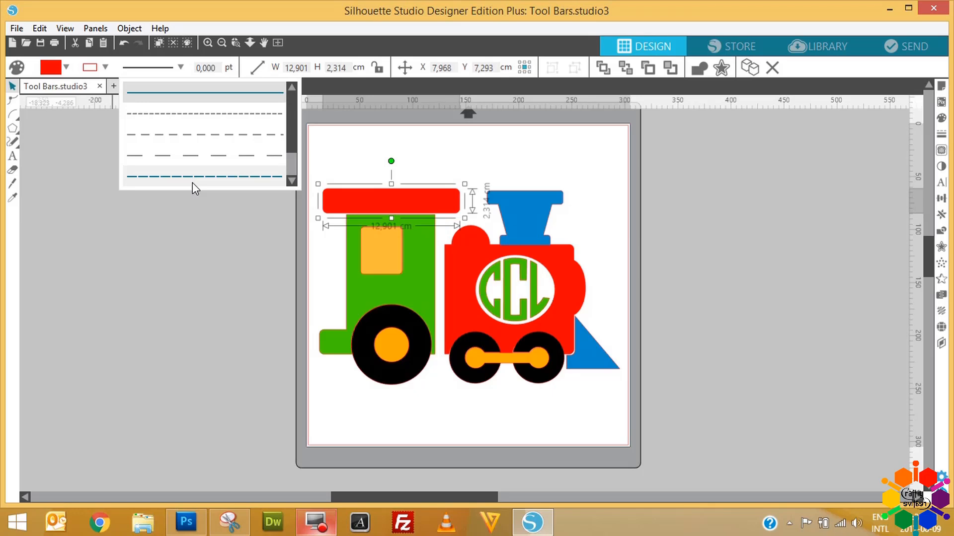
click(258, 69)
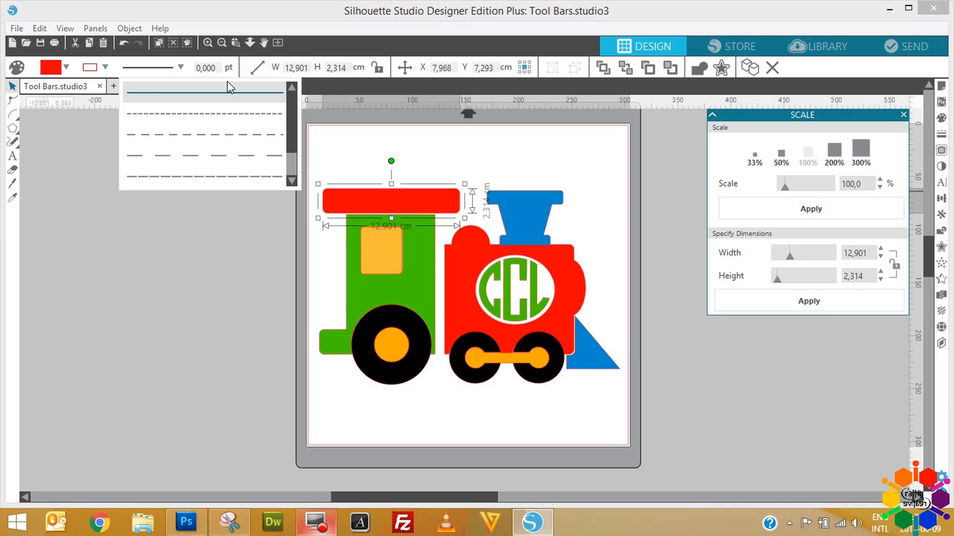
click(177, 249)
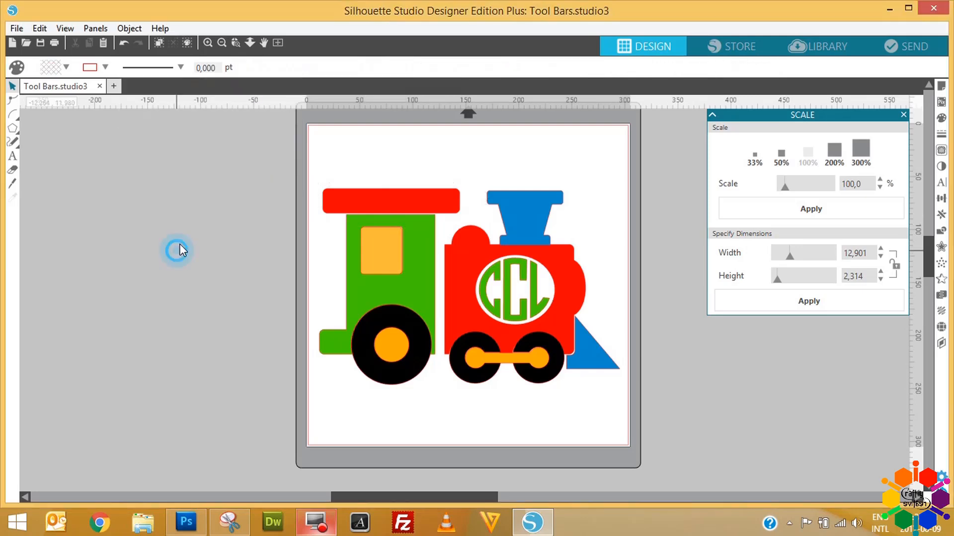
Try enlarging the red roof proportionally to about 25.2 by 4.5 cm, and undo the resize
click(362, 193)
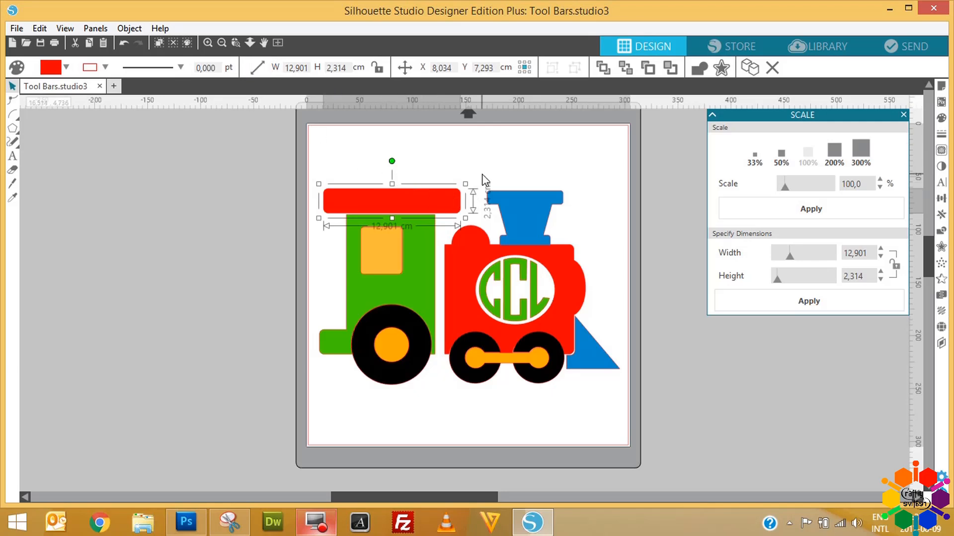
drag(470, 187, 598, 151)
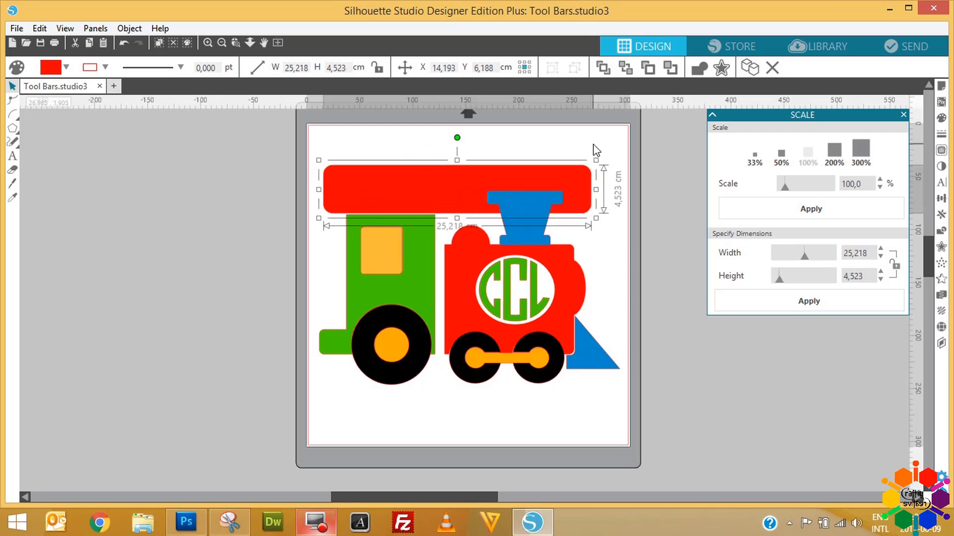
key(ctrl+z)
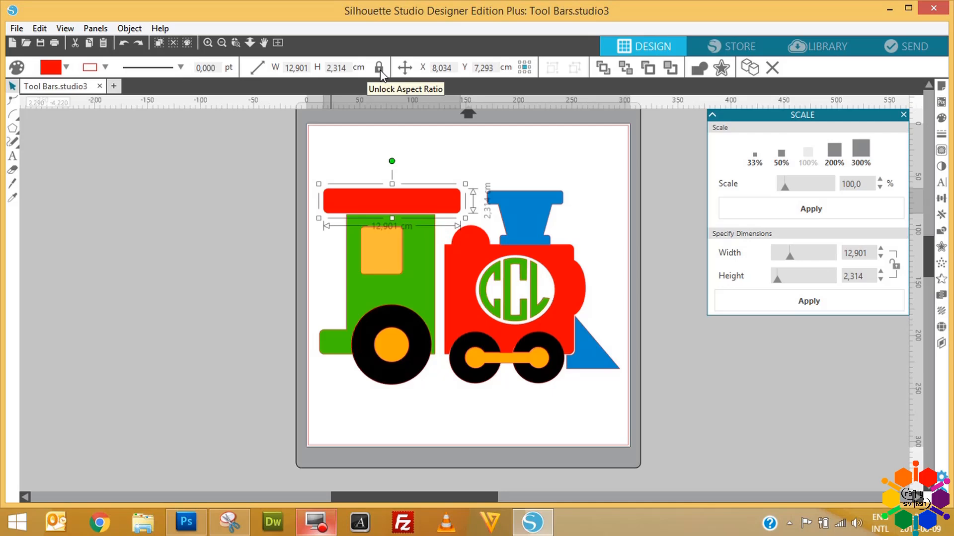
Try setting the red roof's height to 5 cm with the aspect ratio locked, and undo the change
click(350, 67)
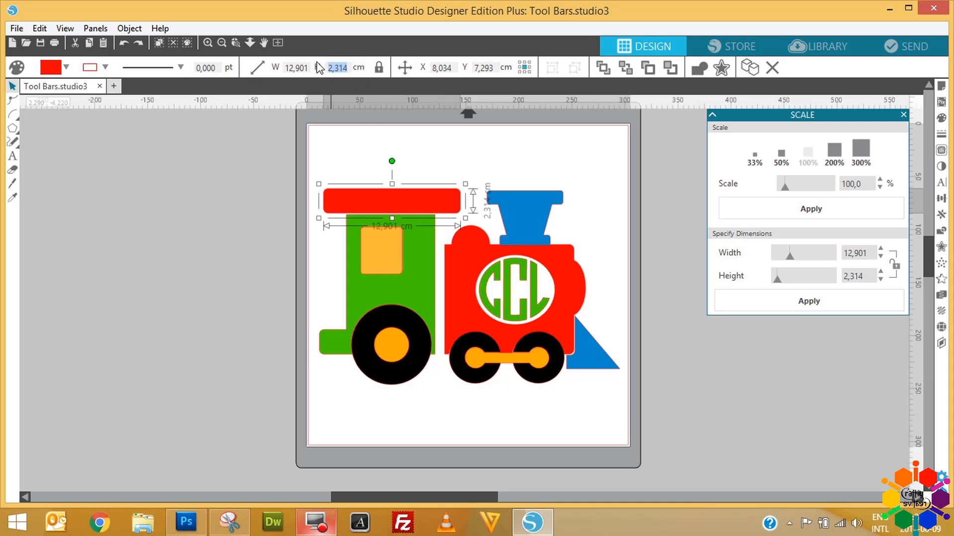
text(5)
key(Return)
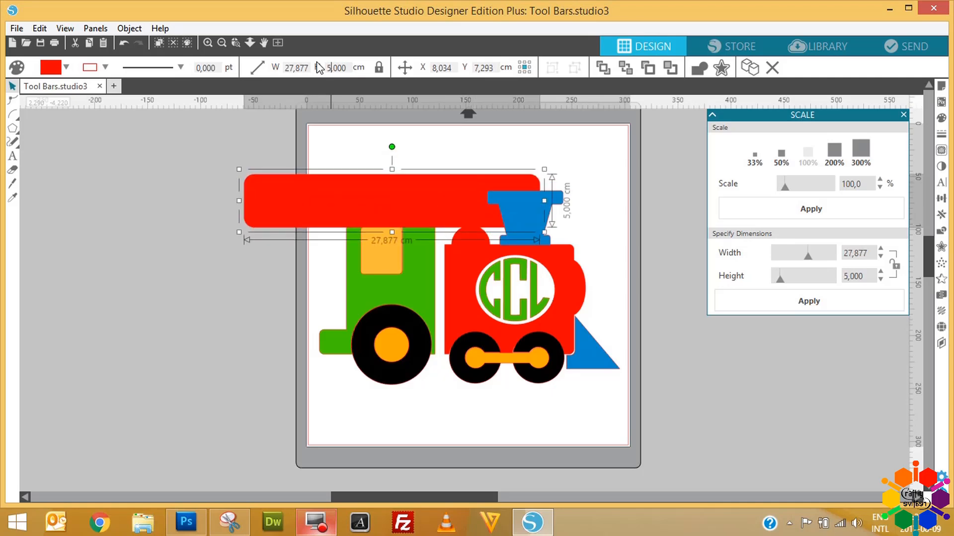
key(ctrl+z)
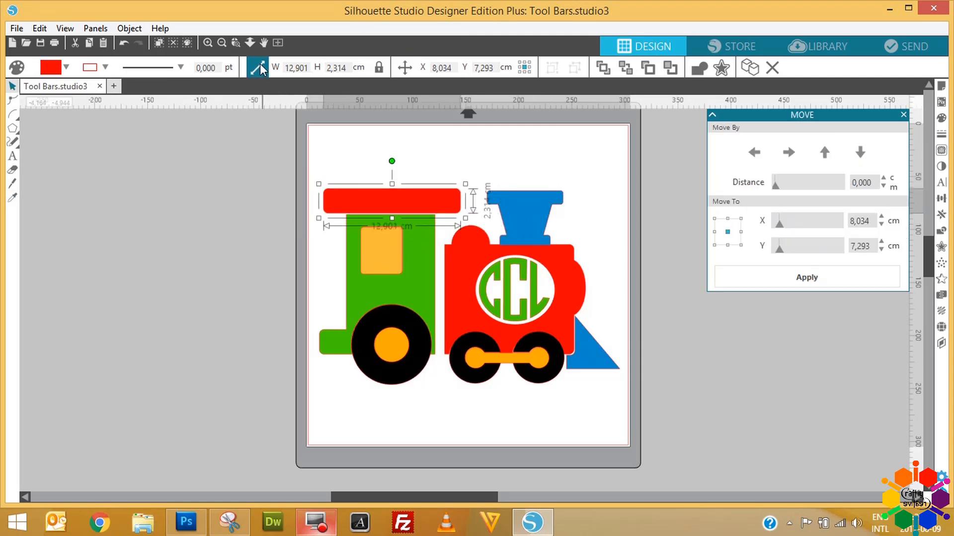
Show the Move options and try moving the red roof below the small wheels with its X position set to 5 cm
click(406, 66)
click(406, 66)
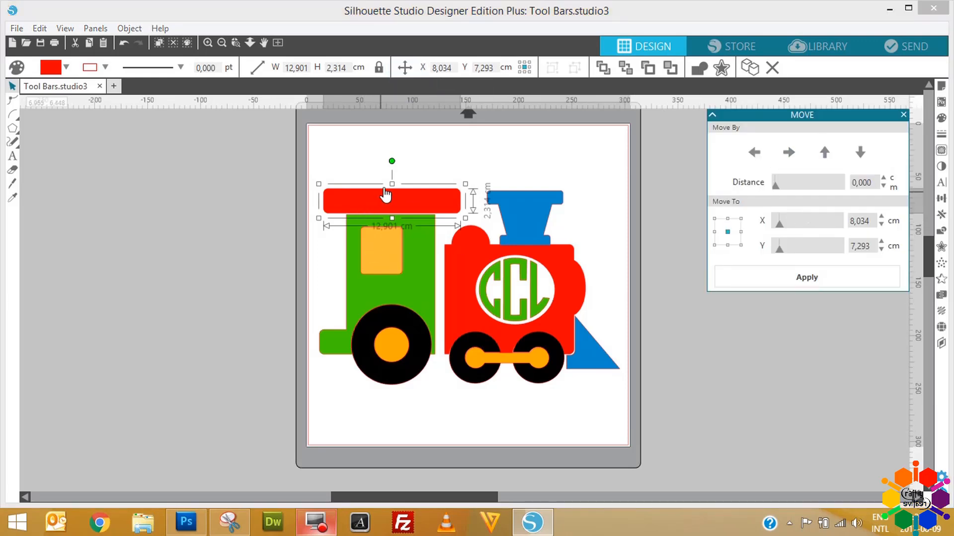
drag(385, 195, 526, 415)
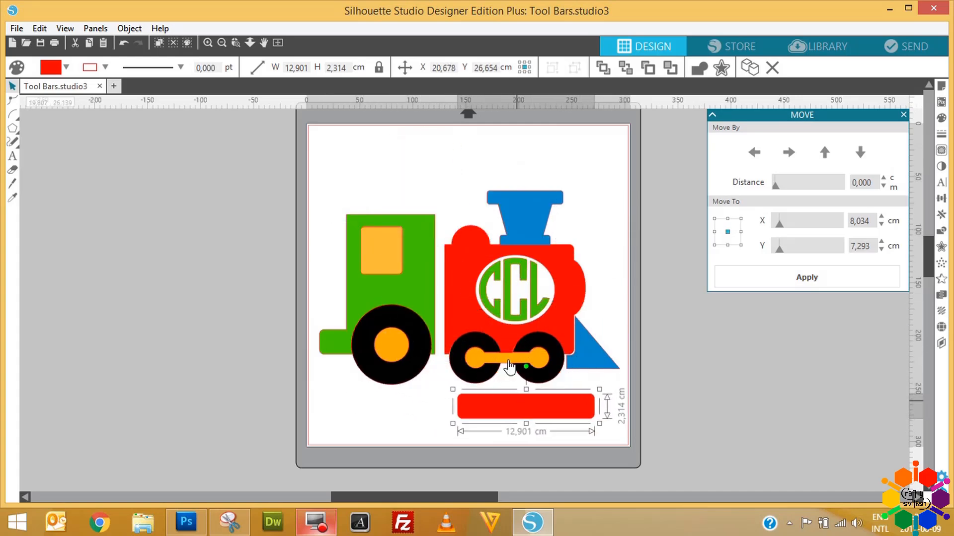
double_click(457, 67)
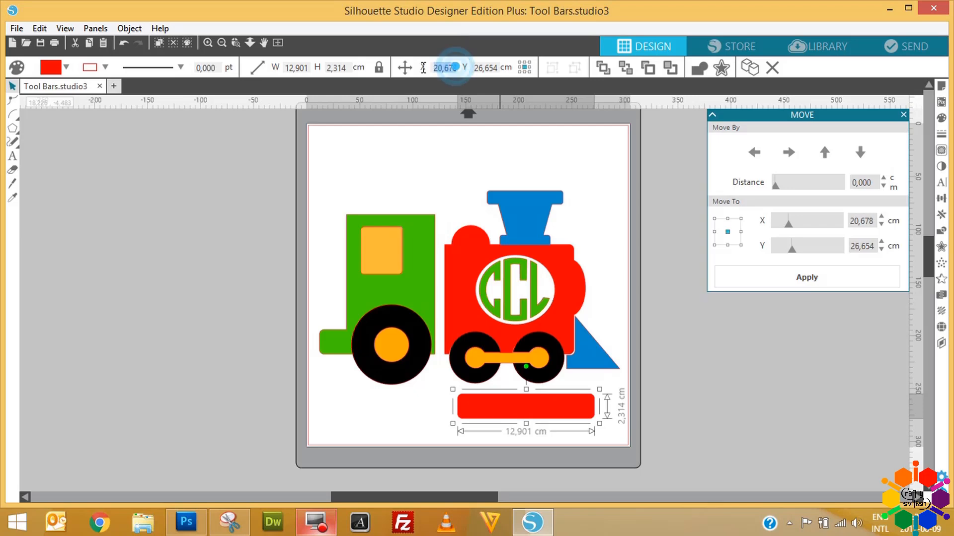
text(5)
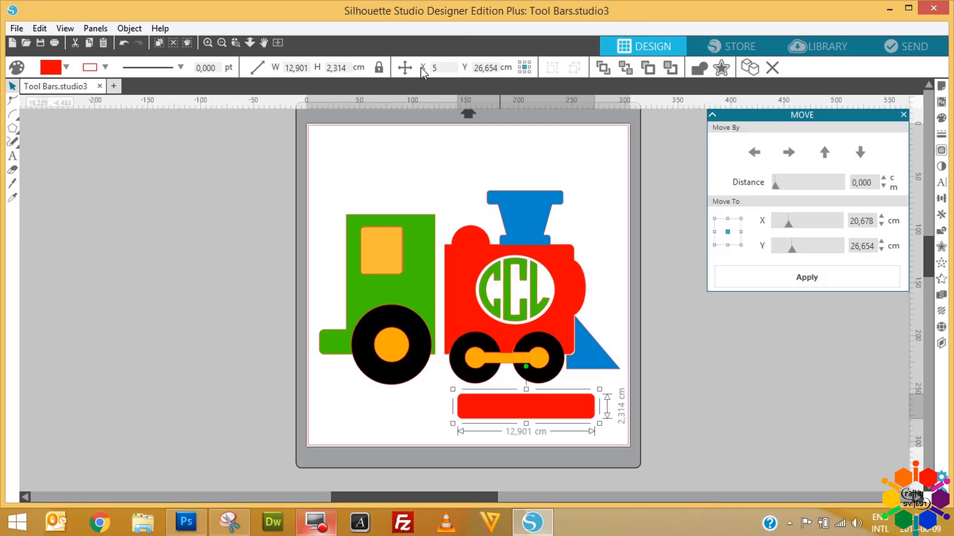
key(Return)
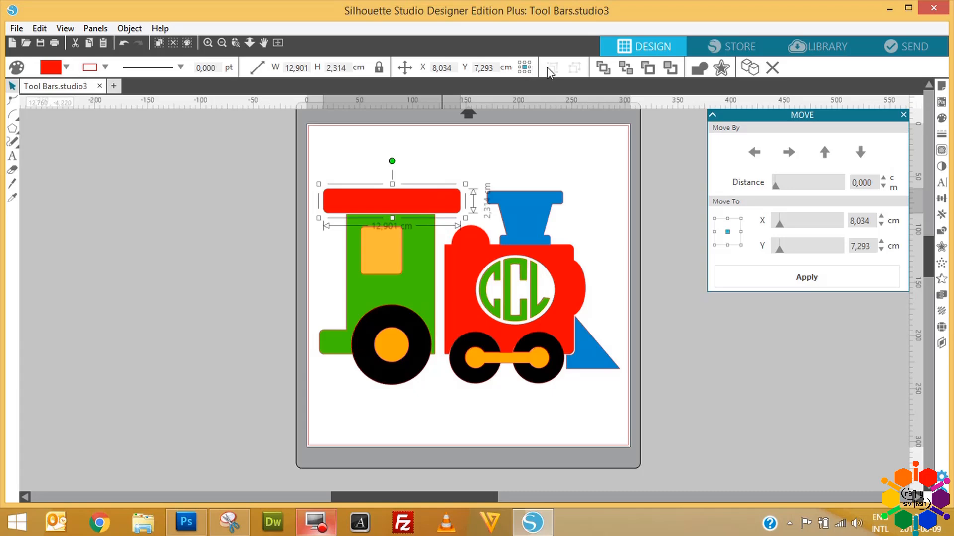
Select all the train parts and group them
drag(319, 163, 634, 390)
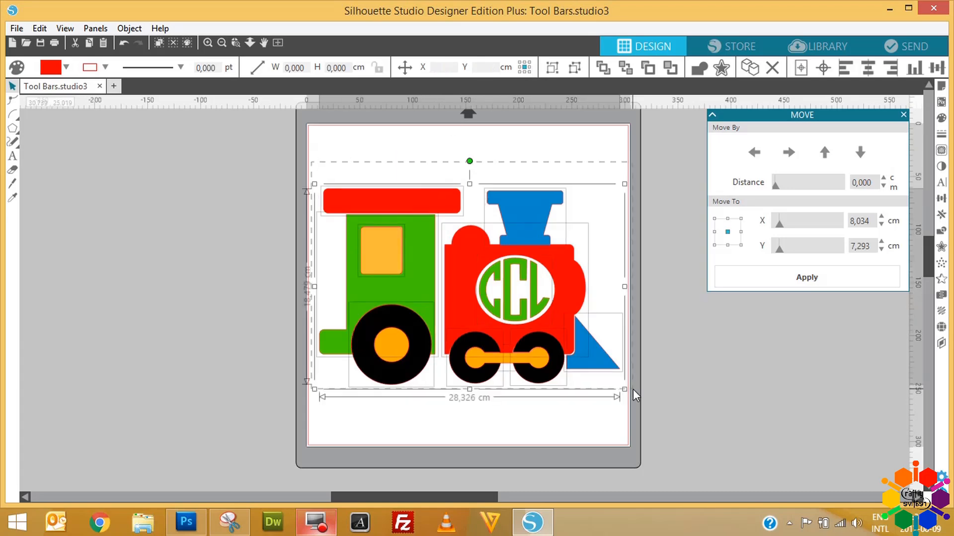
click(550, 68)
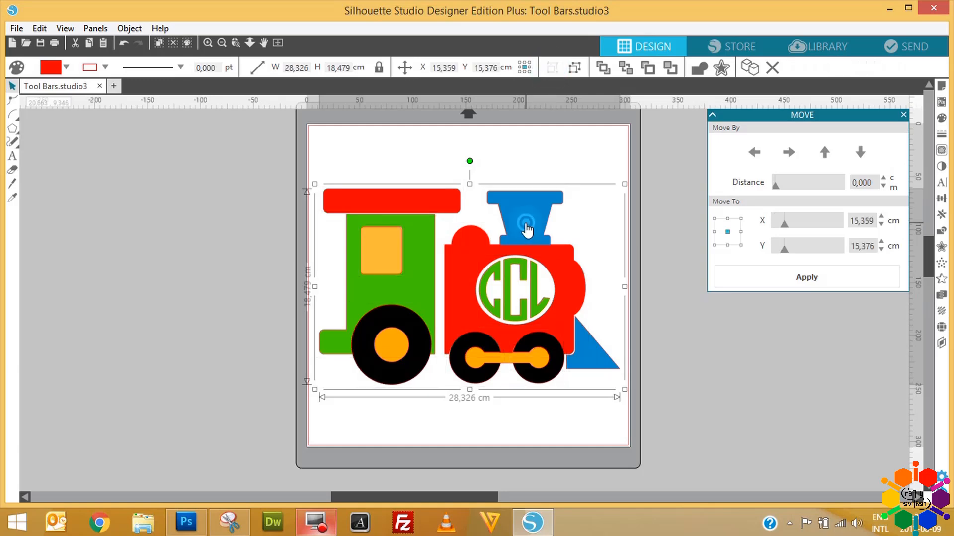
Try moving the grouped train off the page and back, and undo all of these moves
drag(526, 232, 253, 223)
drag(252, 221, 462, 200)
drag(462, 199, 491, 206)
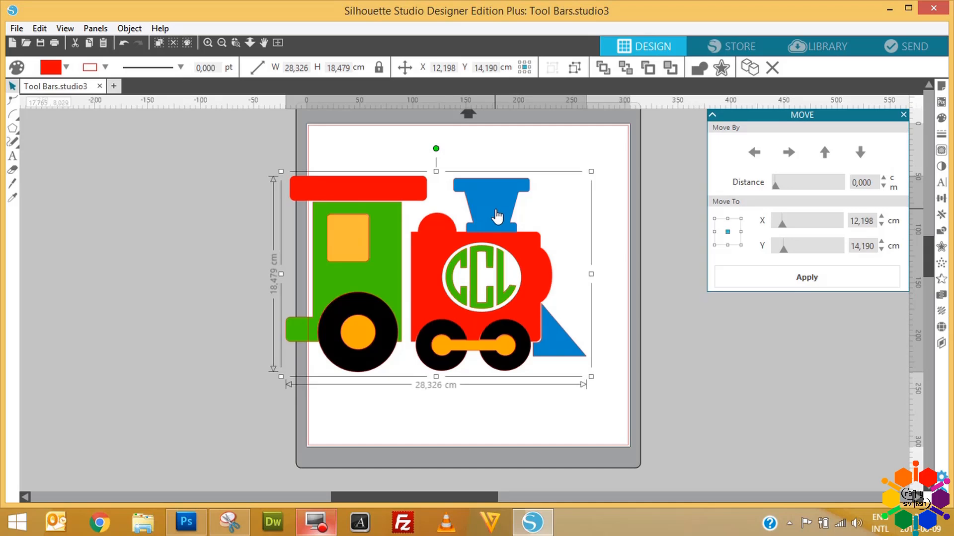
key(ctrl+z)
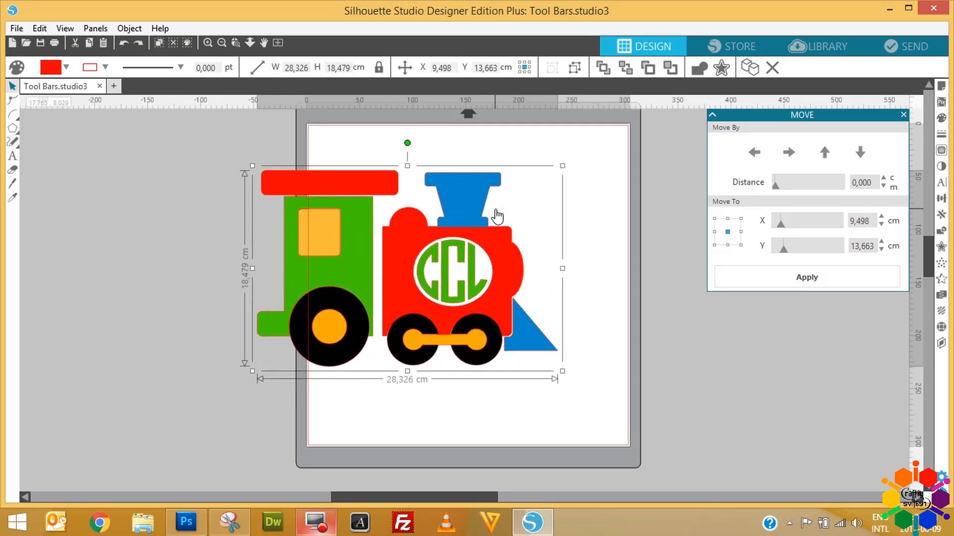
key(i)
key(ctrl+z)
key(ctrl+z)
key(ctrl+z)
key(ctrl+z)
key(ctrl+z)
key(ctrl+z)
key(ctrl+z)
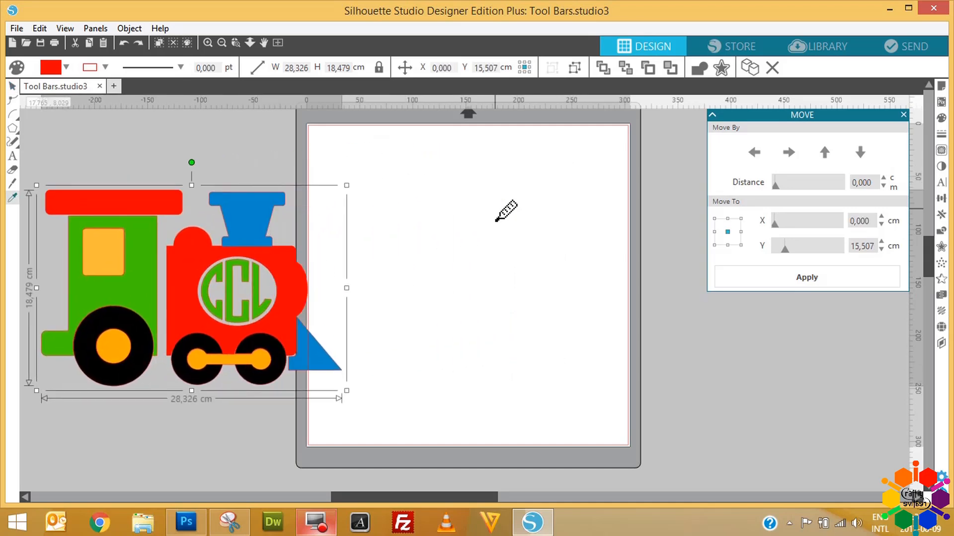
key(ctrl+z)
key(ctrl+z)
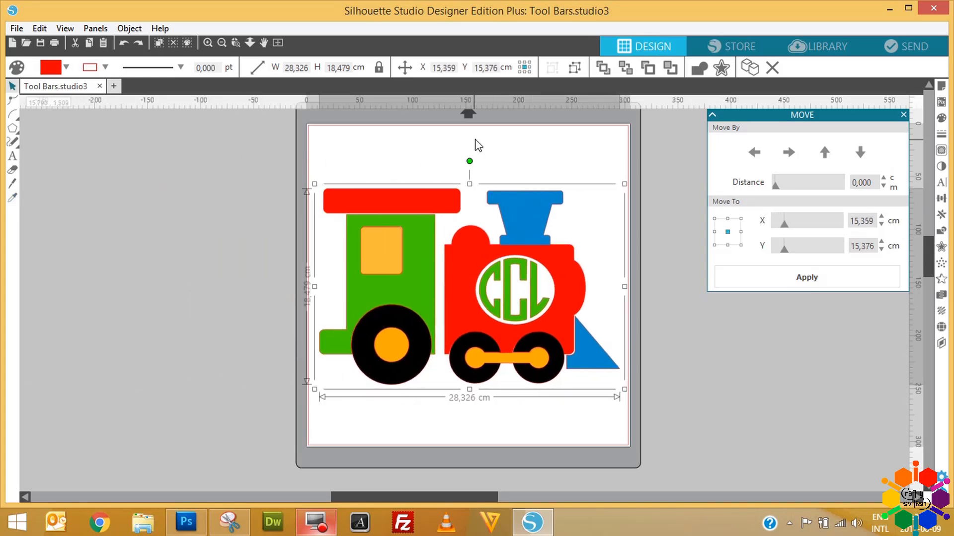
Ungroup the train into its separate parts and clear the selection
click(572, 68)
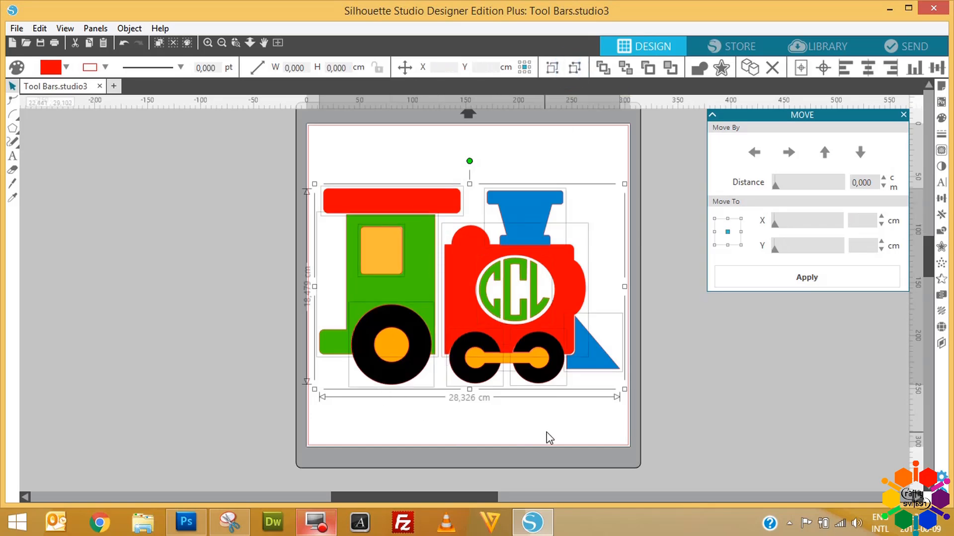
click(509, 161)
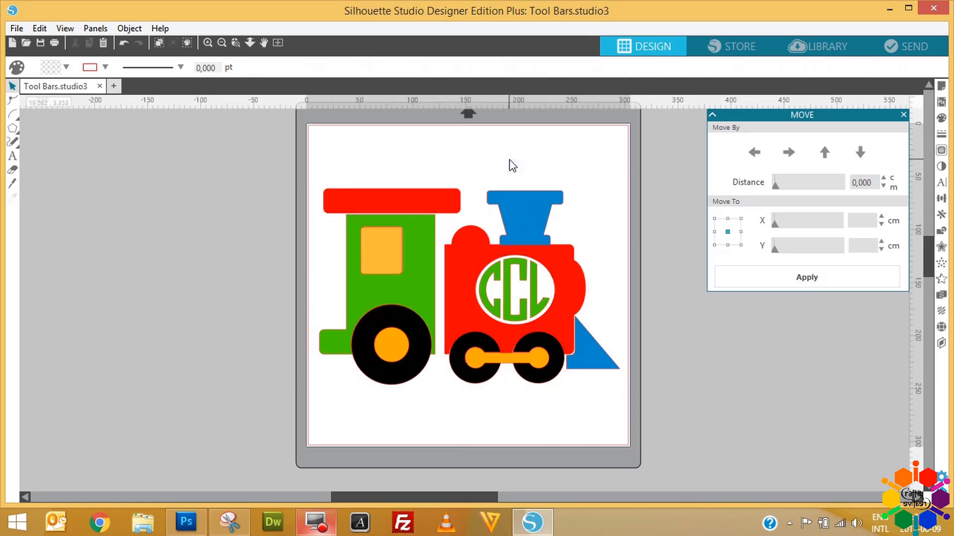
Move the red roof down across the cab window to about X 7.5, Y 12.6 cm and send it to the back
click(385, 204)
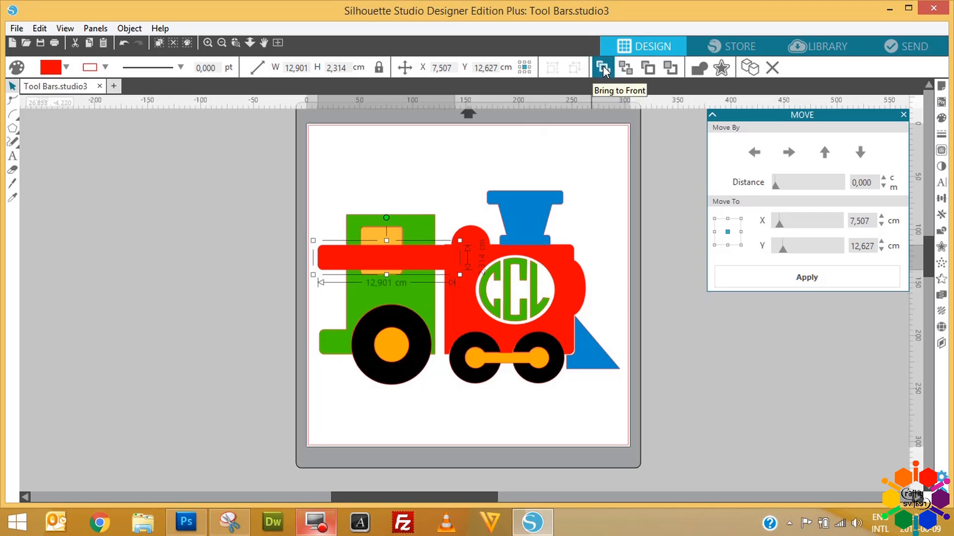
click(628, 67)
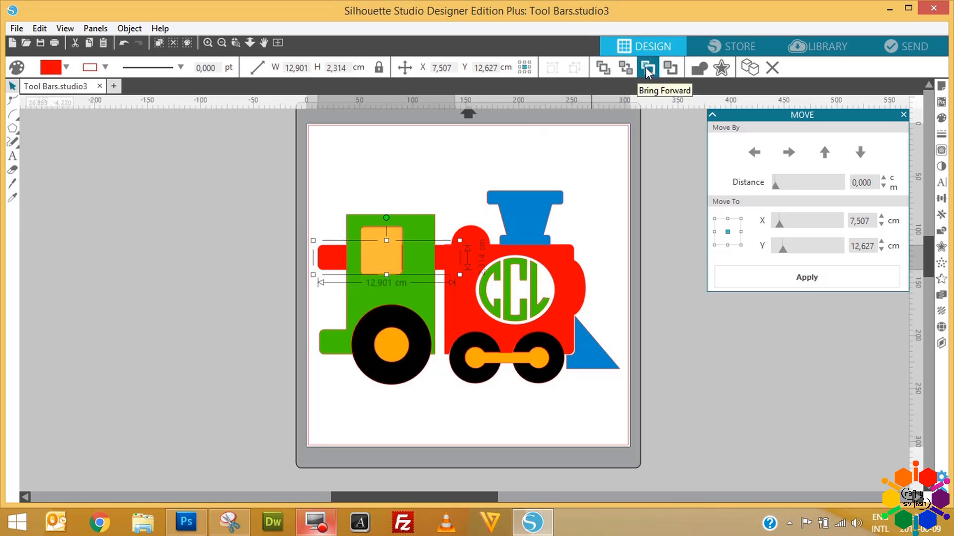
Try bringing the red roof forward and sending it backward one level, and undo these changes and the roof's move across the window
click(645, 67)
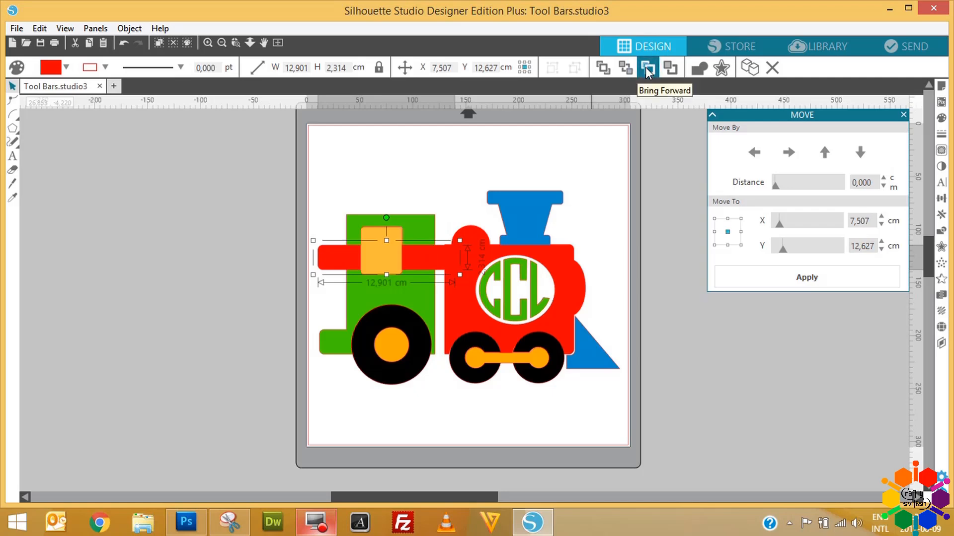
click(671, 68)
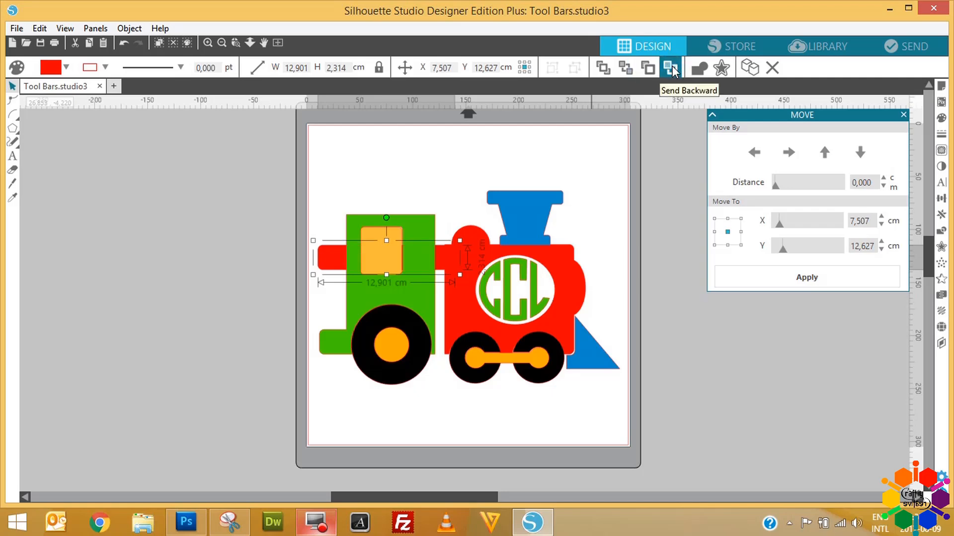
key(ctrl+z)
key(ctrl+z)
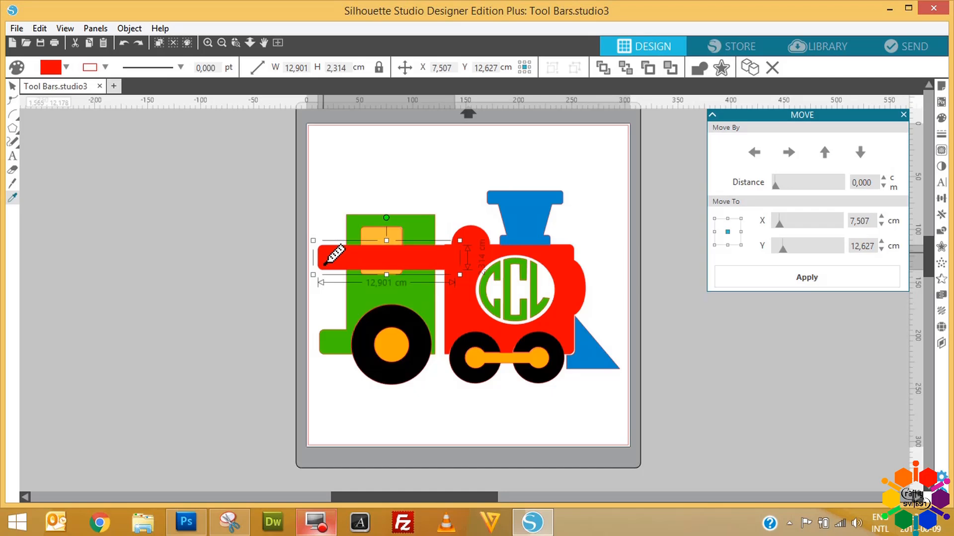
key(ctrl+z)
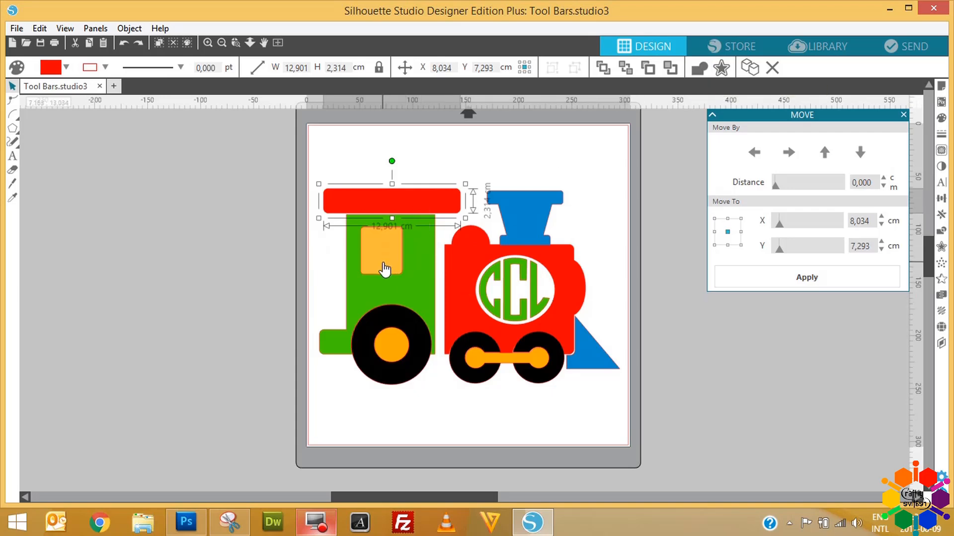
Try moving the yellow window to the rear edge of the green cab and welding the two together, and undo these changes
drag(385, 268, 338, 302)
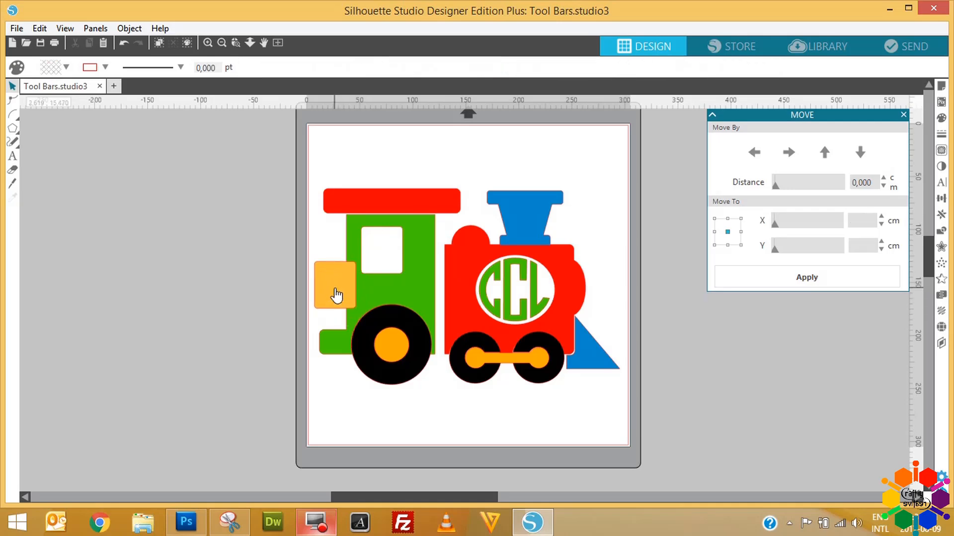
click(336, 295)
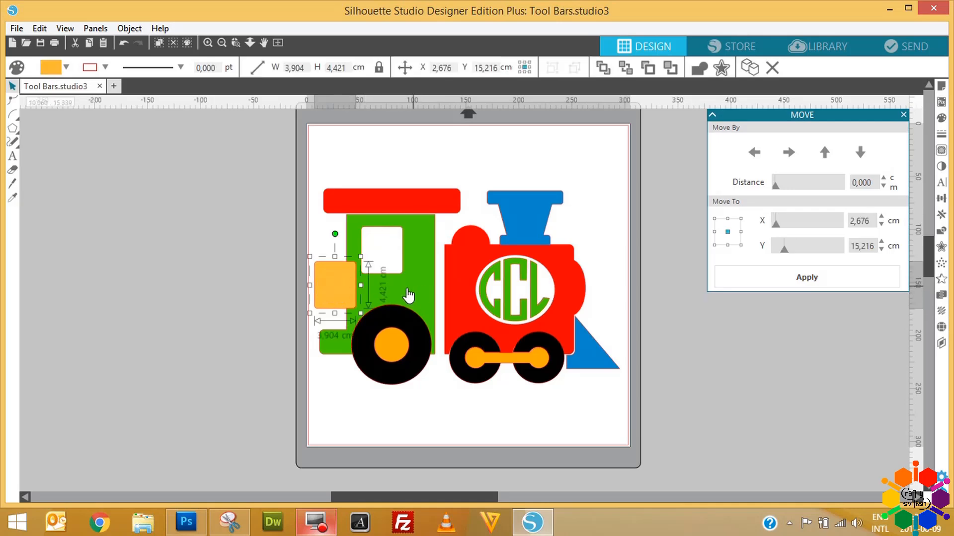
shift+click(412, 296)
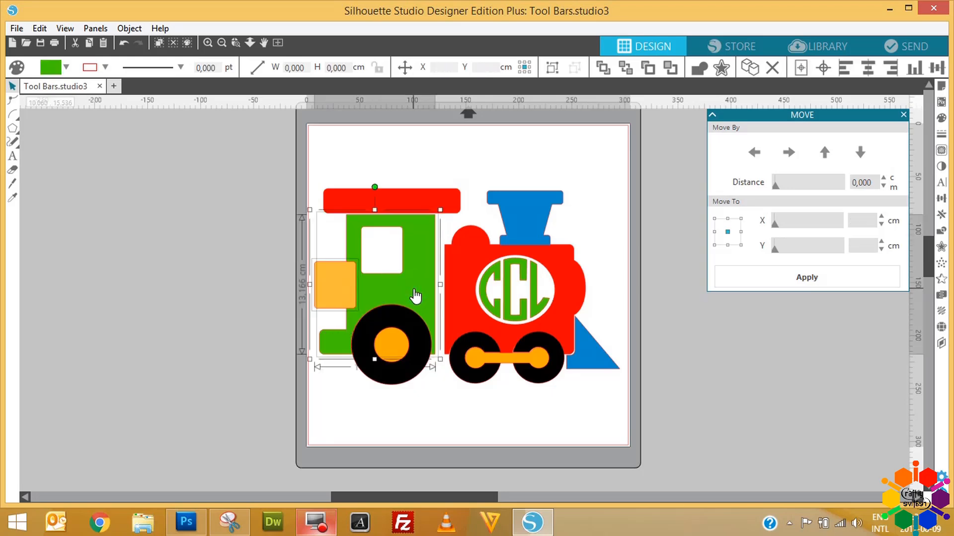
click(699, 69)
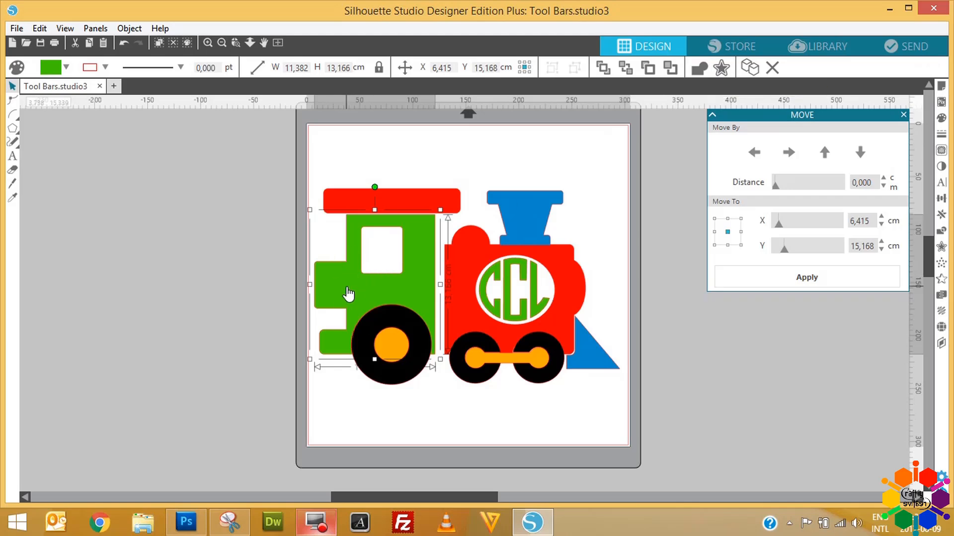
key(ctrl+z)
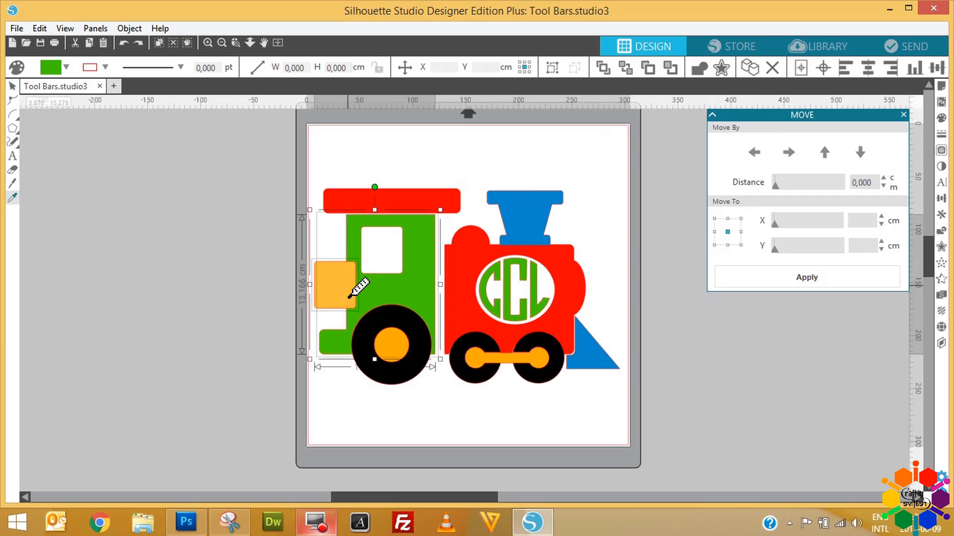
click(350, 297)
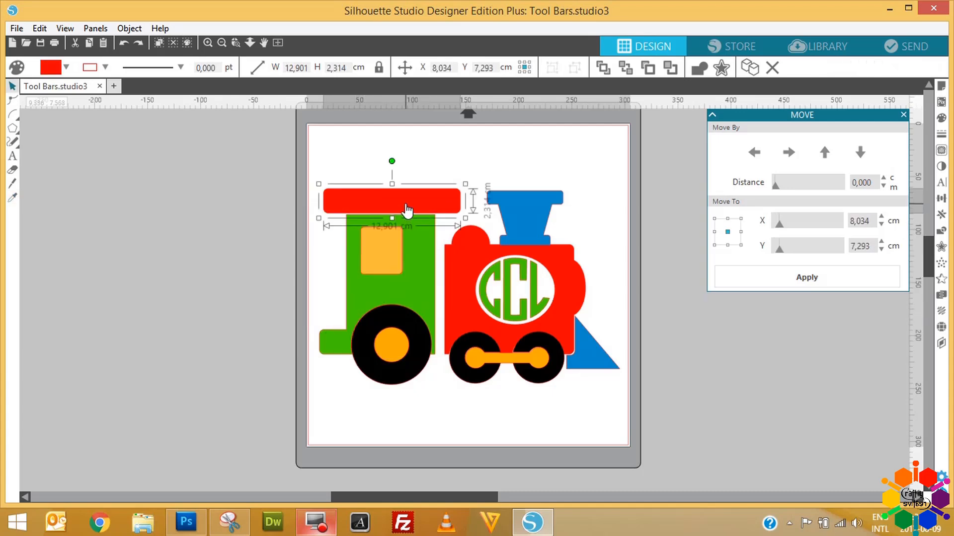
Move the red roof up clear of the cab to about X 7.8, Y 3.5 cm
drag(405, 202, 404, 166)
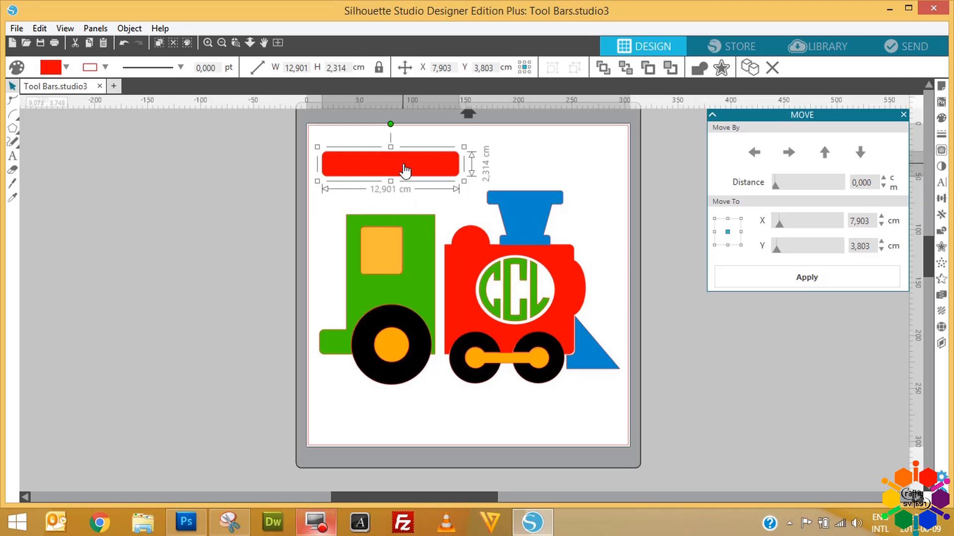
key(ctrl+z)
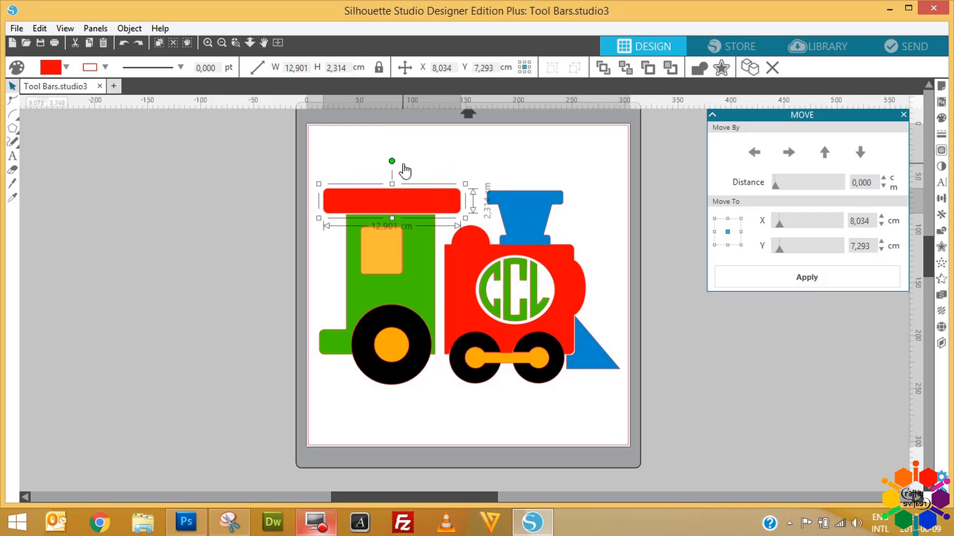
drag(409, 211, 406, 172)
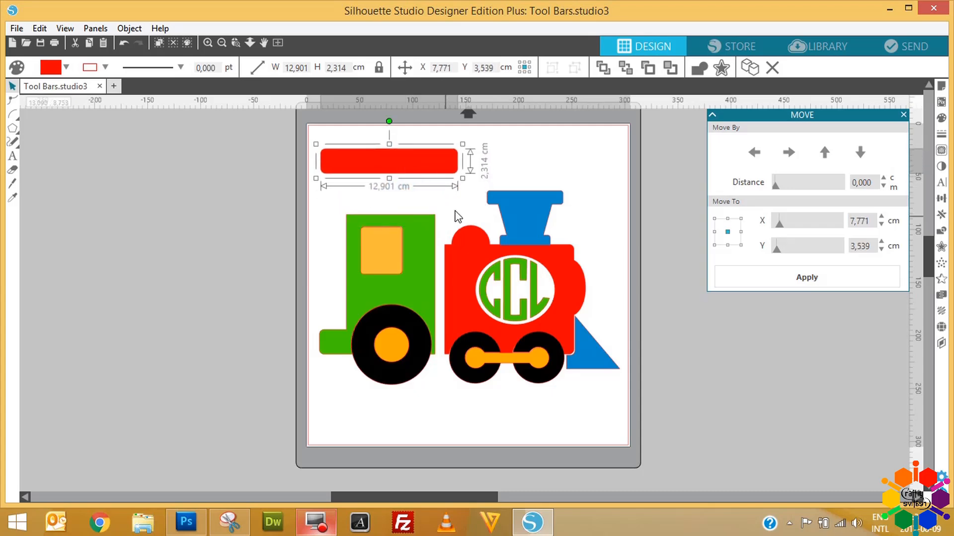
Try a rounded-corner offset of 5 cm around the red roof and undo that offset distance
click(722, 68)
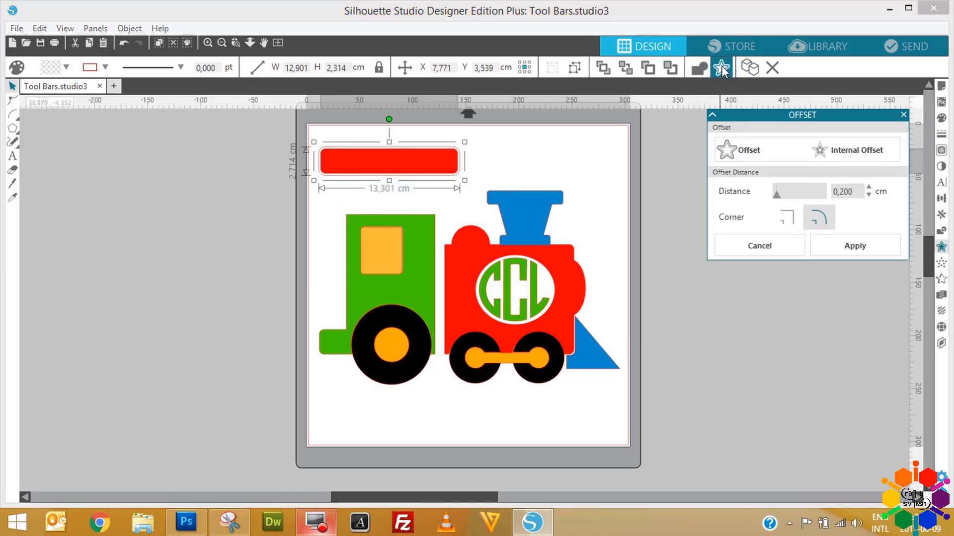
click(852, 191)
text(5)
key(Return)
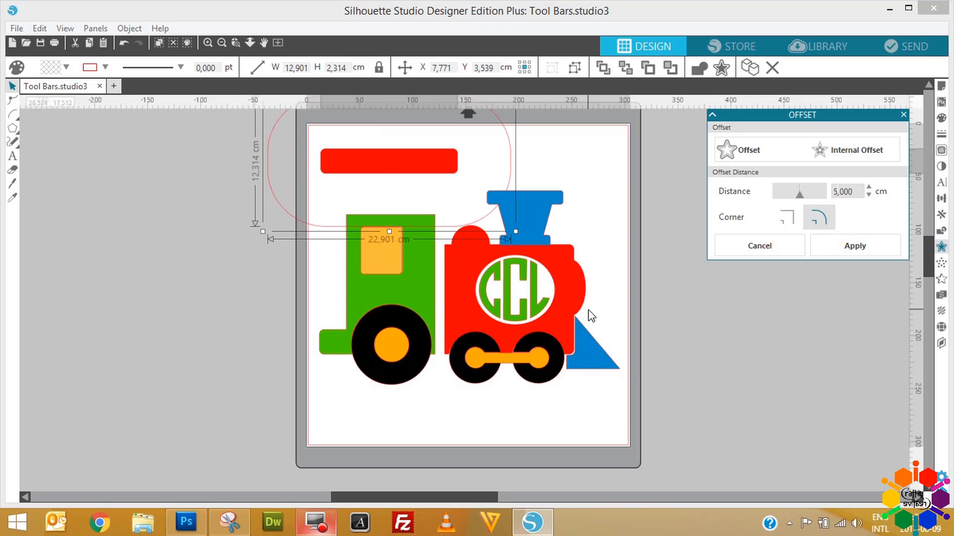
key(i)
key(ctrl+z)
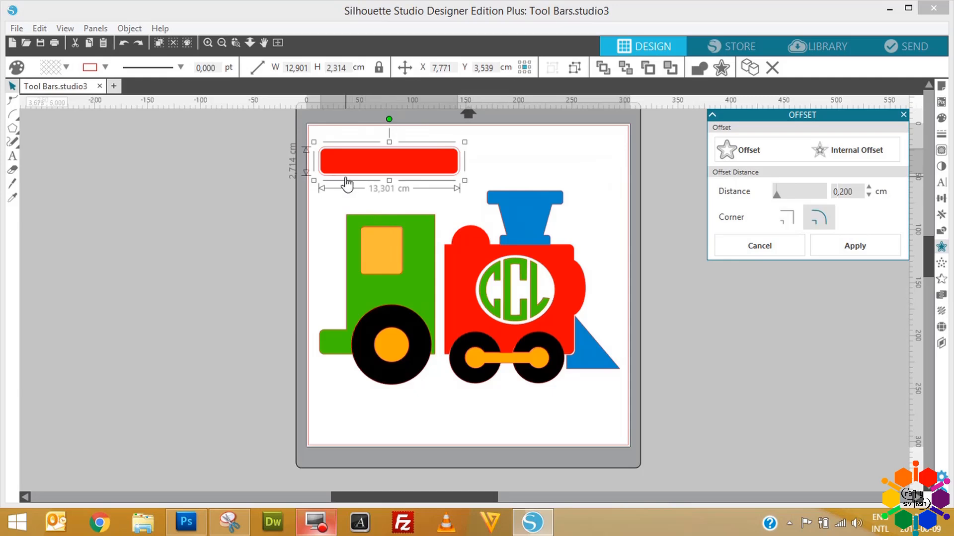
Try moving the roof's 0.2 cm offset outline off the page, and undo the changes
drag(343, 180, 122, 198)
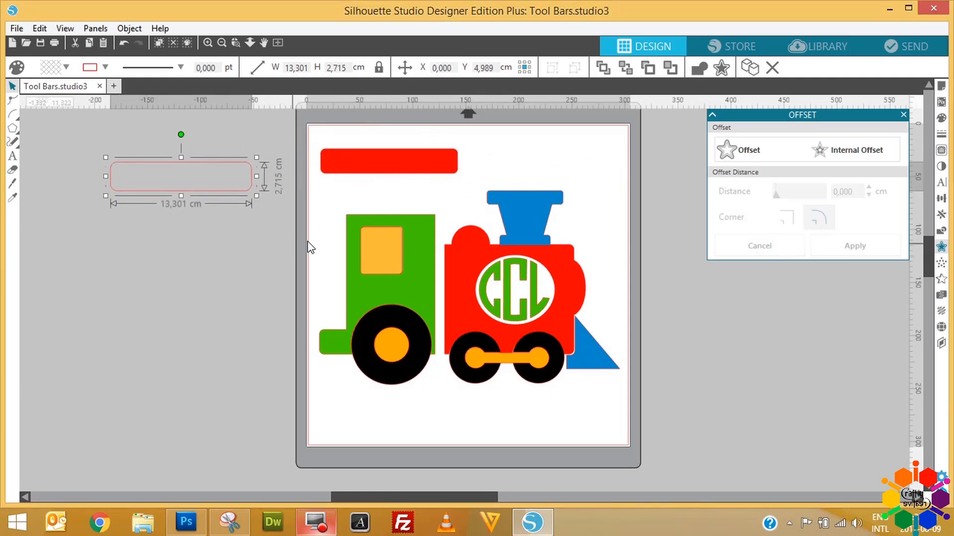
key(i)
key(ctrl+z)
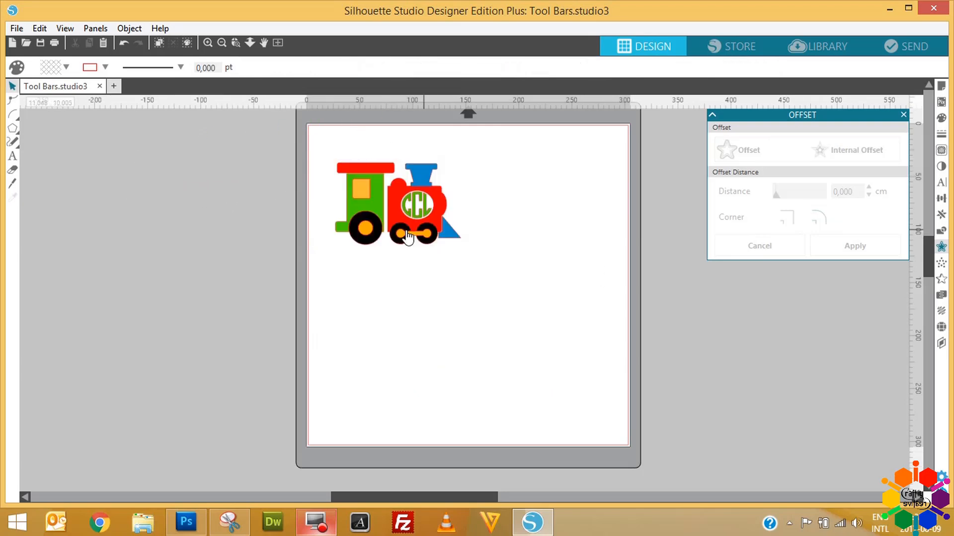
Duplicate the small grouped train and place the copy beside the original at about X 21.3, Y 8.0 cm
click(407, 237)
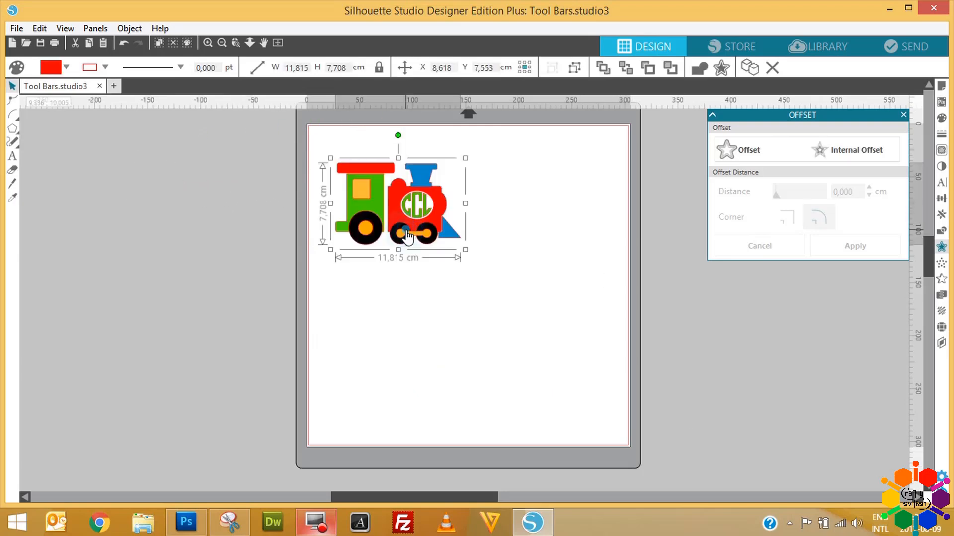
click(748, 65)
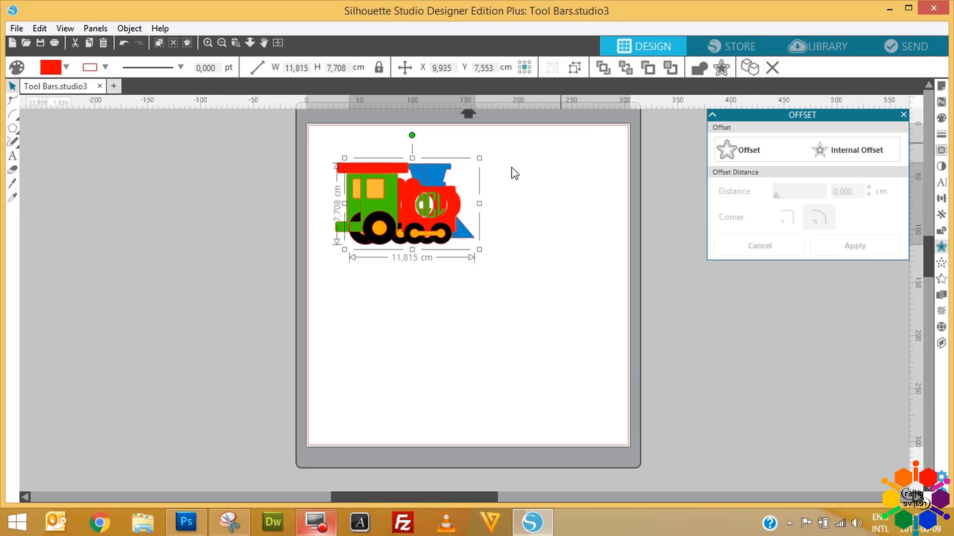
drag(397, 199, 512, 211)
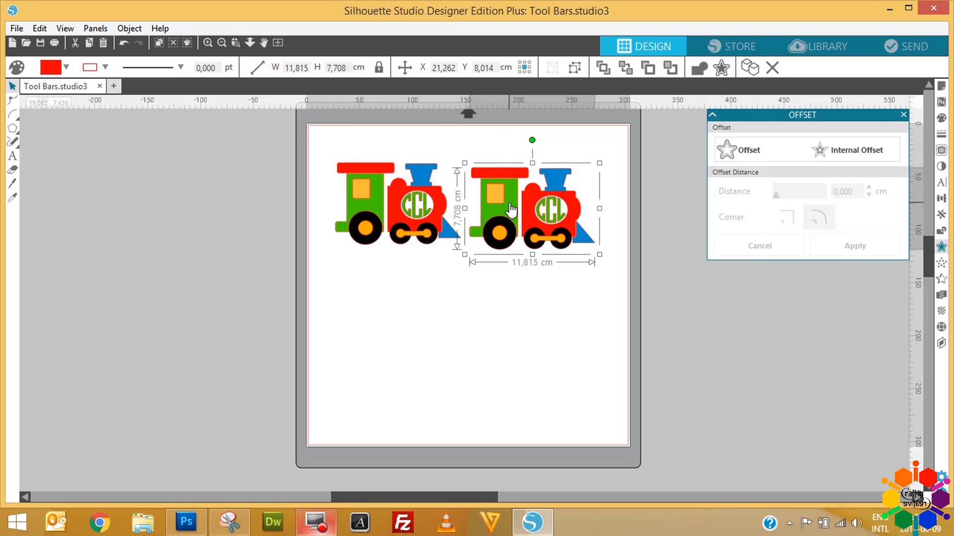
Duplicate both trains together, place the copies as a second row below them, and clear the selection
shift+click(410, 219)
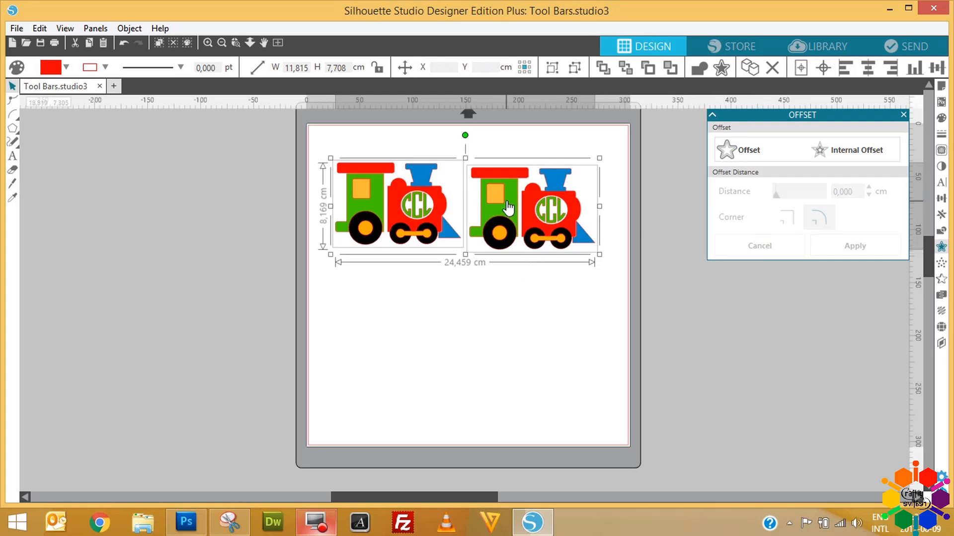
click(747, 64)
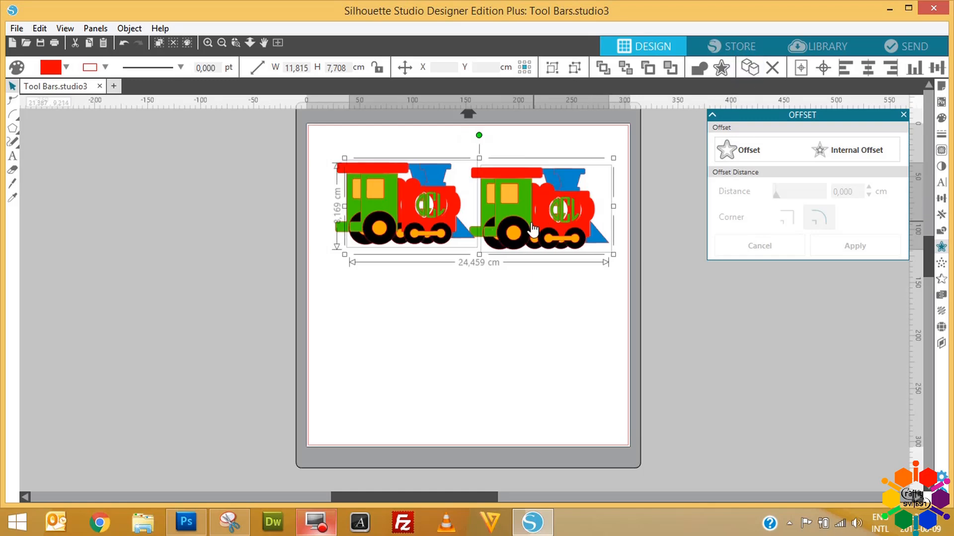
drag(516, 215, 508, 323)
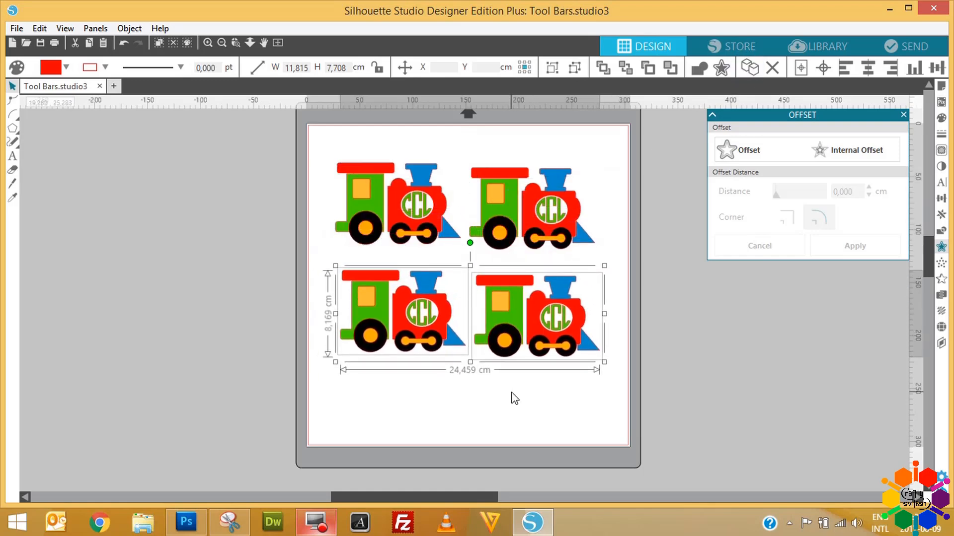
click(496, 198)
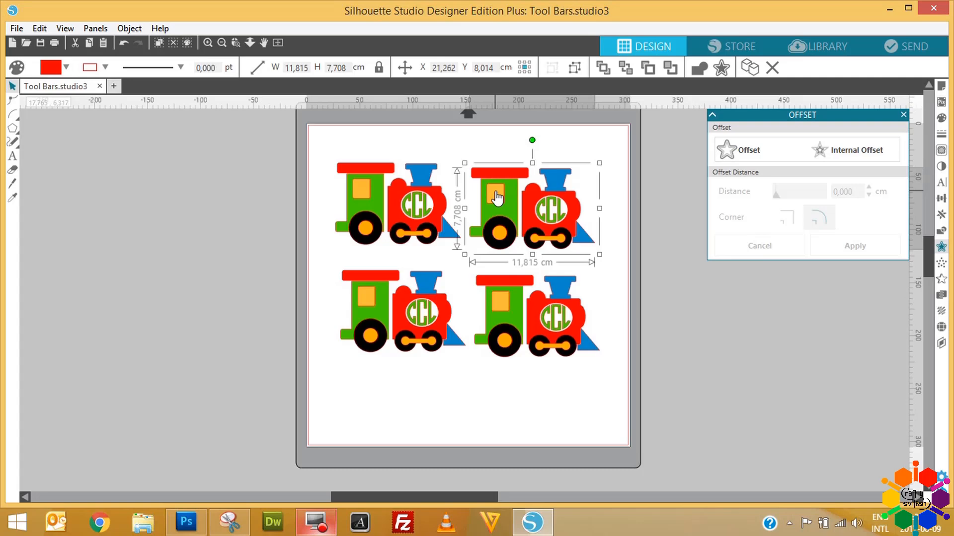
click(237, 287)
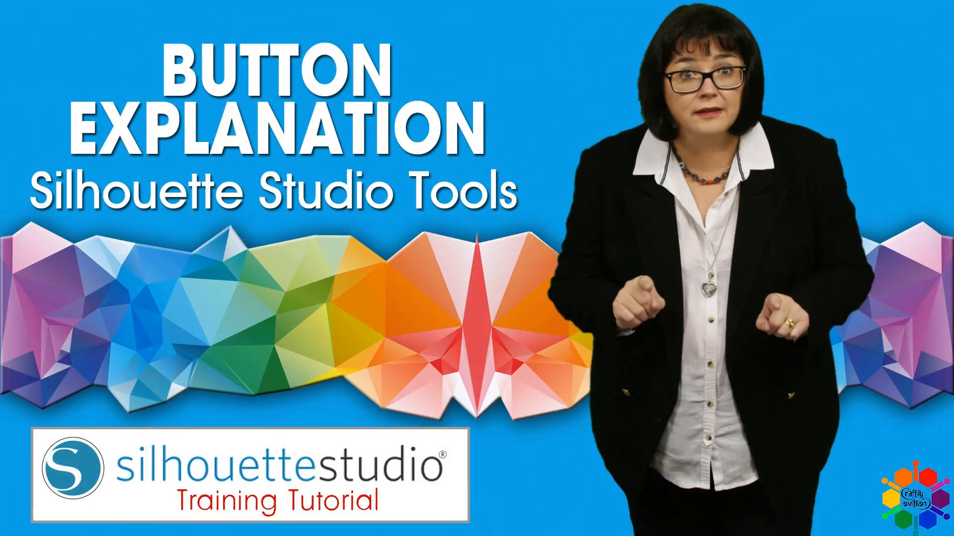